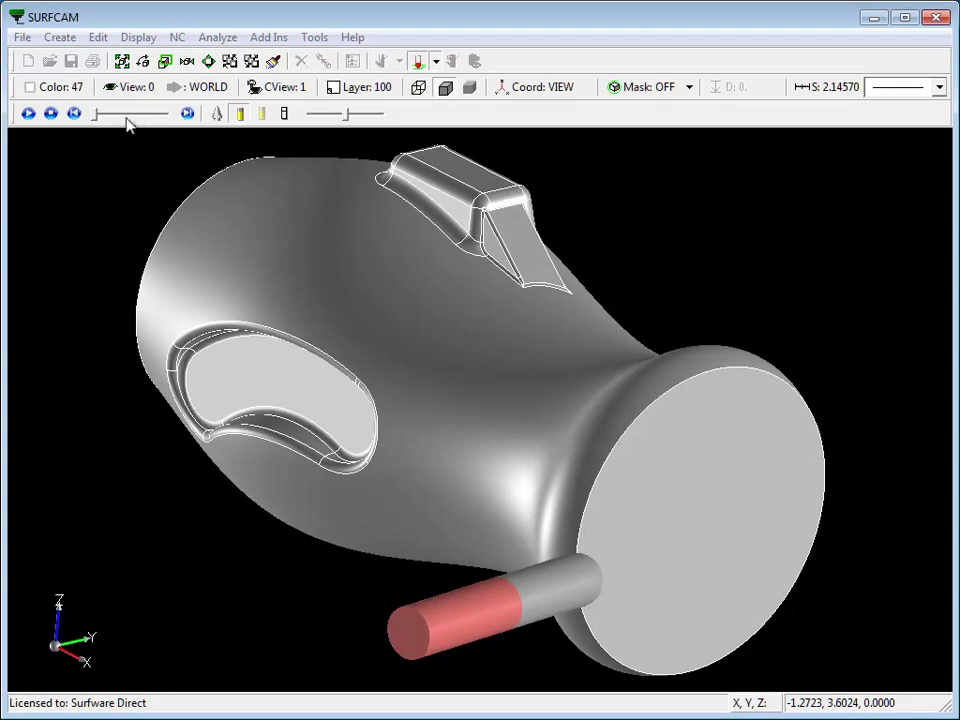
- Play the 5 Axis Cut toolpath simulation at an adjusted speed, stop it partway and exit the simulation
{"action": "left_click_drag", "start_coordinate": [96, 116], "coordinate": [127, 120]}
{"action": "left_click", "coordinate": [30, 113]}
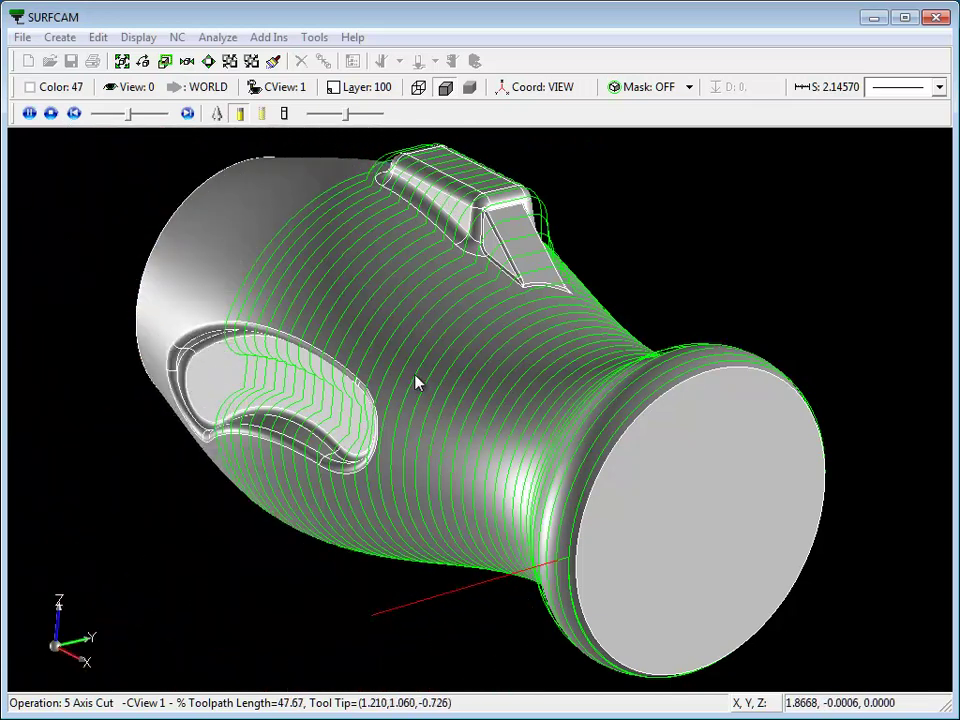
{"action": "left_click", "coordinate": [51, 114]}
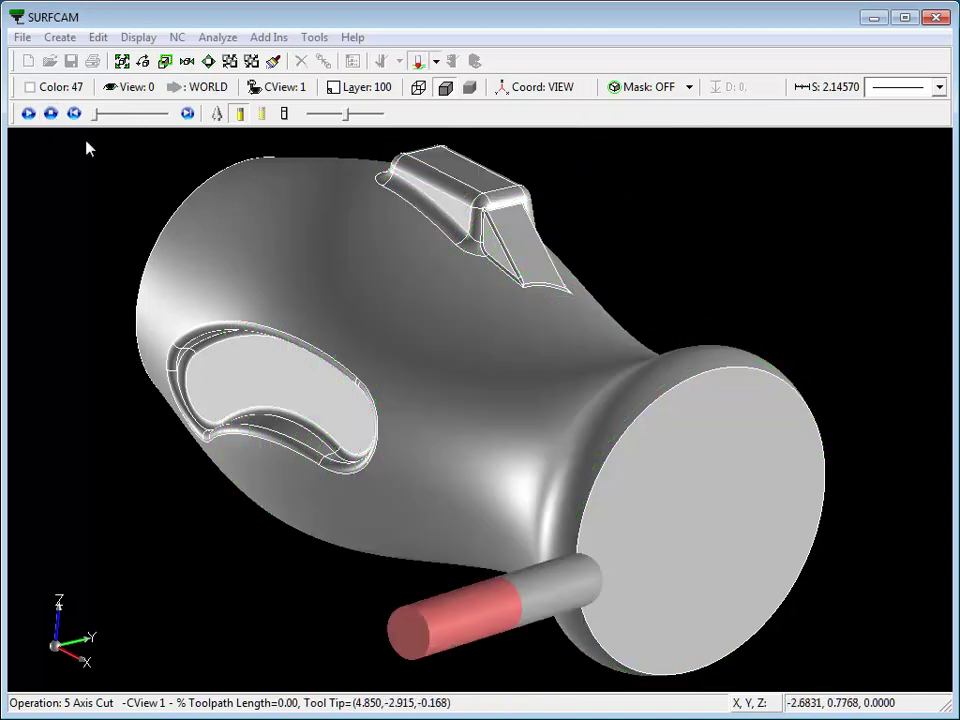
{"action": "left_click", "coordinate": [421, 62]}
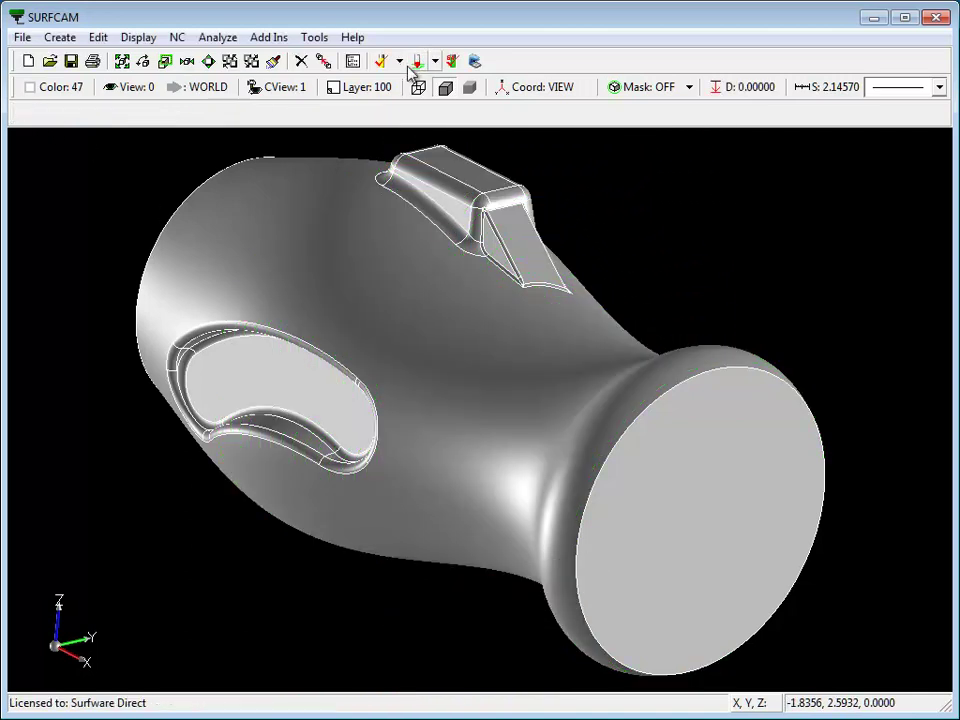
- Regenerate the toolpath of the Tool 24 operation in the 5axis cut group with reselected geometry from the Operations Manager
{"action": "right_click", "coordinate": [259, 158]}
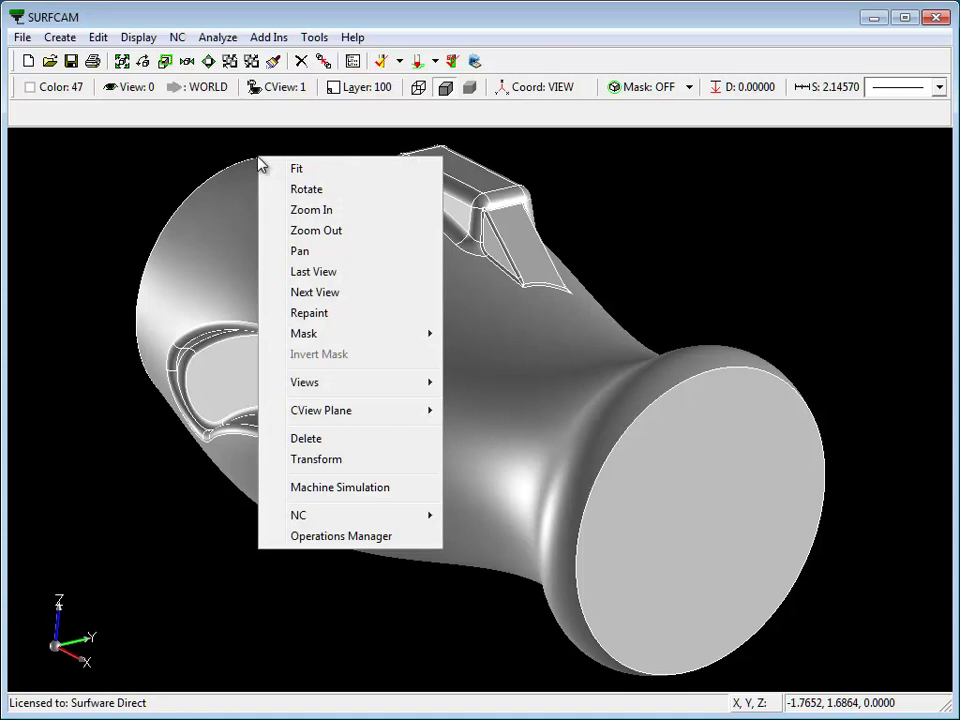
{"action": "left_click", "coordinate": [355, 537]}
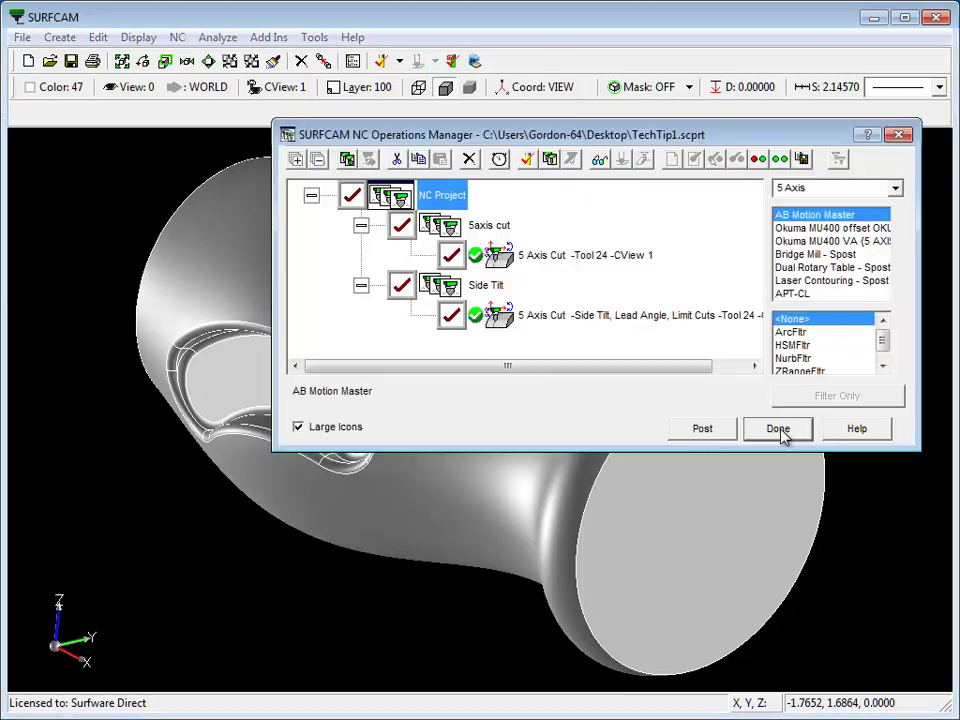
{"action": "left_click", "coordinate": [503, 256]}
{"action": "right_click", "coordinate": [502, 256]}
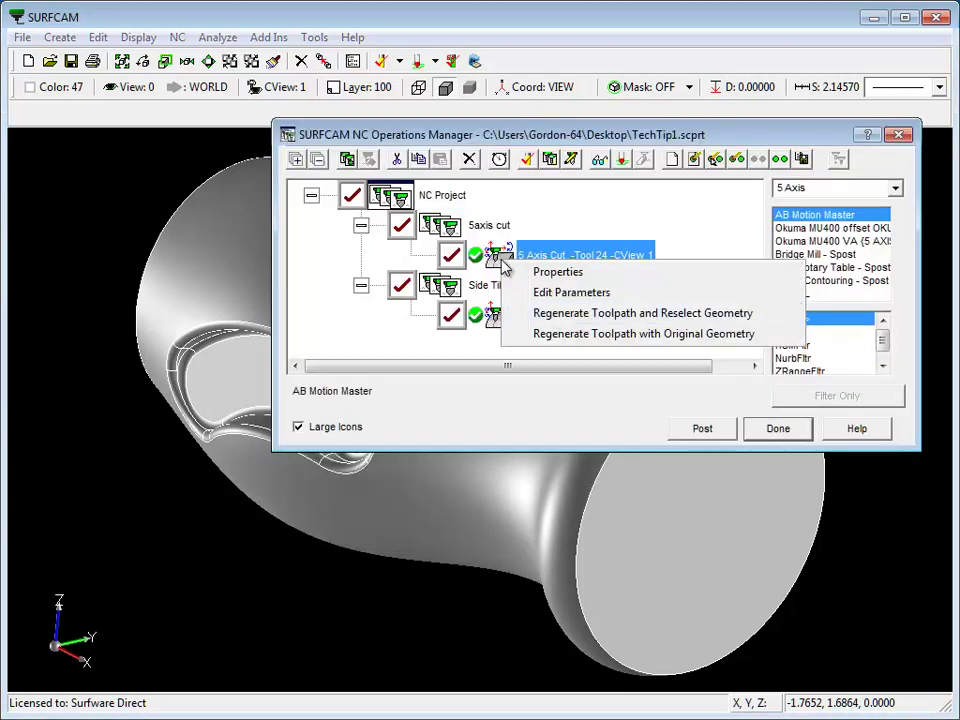
{"action": "left_click", "coordinate": [558, 316]}
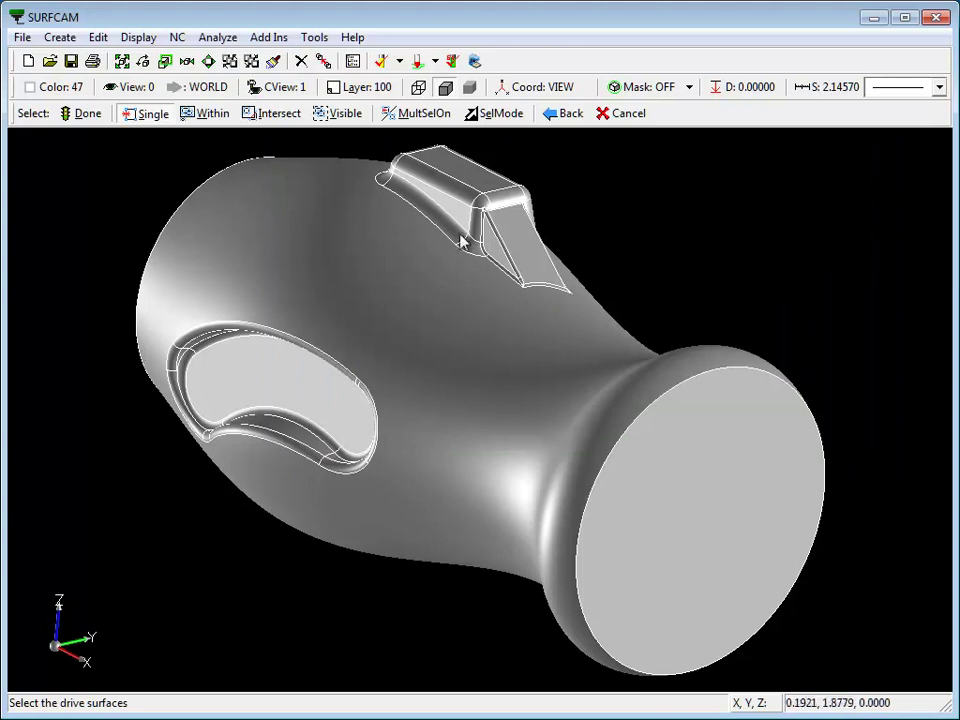
- Make the large cyl layer visible and select the large cylinder surrounding the part as the drive surface
{"action": "left_click", "coordinate": [361, 90]}
{"action": "left_click", "coordinate": [538, 284]}
{"action": "left_click", "coordinate": [628, 272]}
{"action": "scroll", "coordinate": [558, 303], "scroll_direction": "down", "scroll_amount": 2}
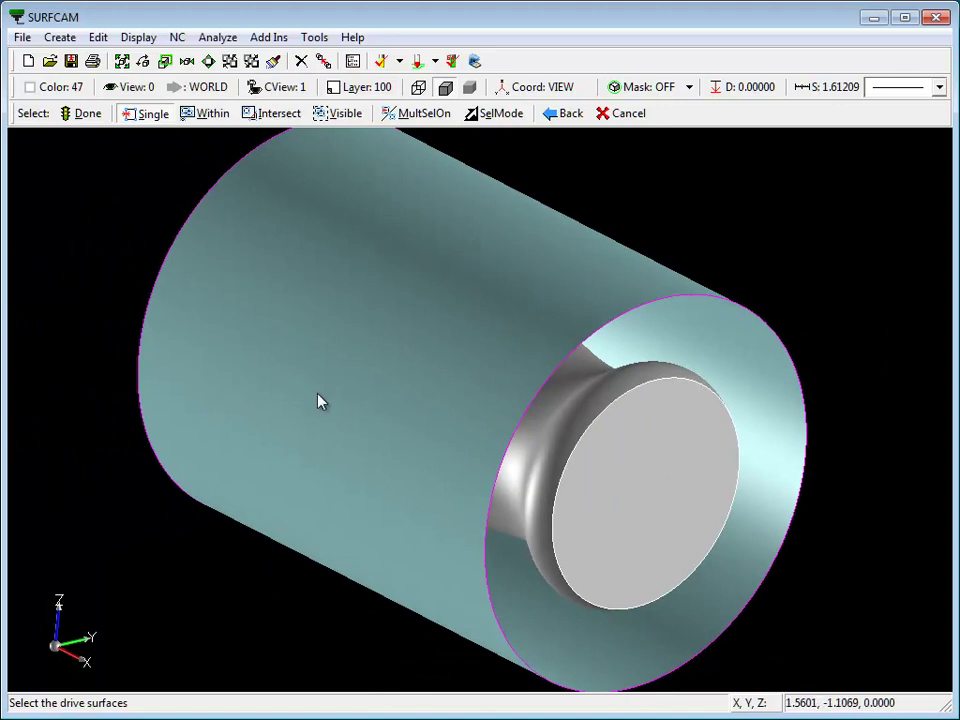
{"action": "left_click", "coordinate": [238, 269]}
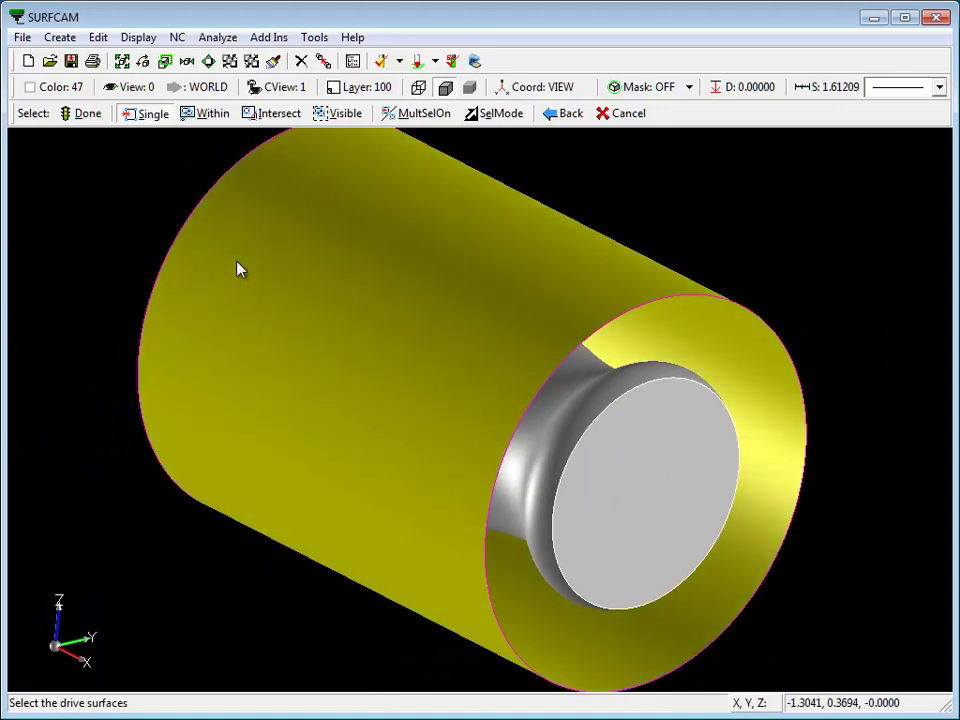
{"action": "left_click", "coordinate": [88, 117]}
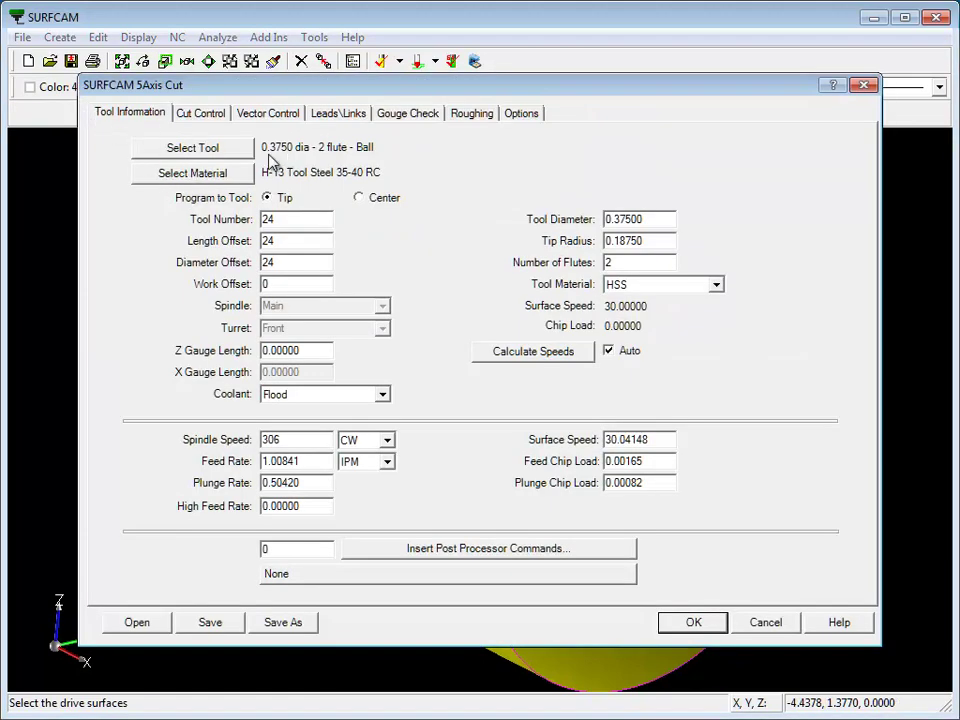
- Review the cut control, vector control and gouge check settings of the 5Axis Cut operation and accept them
{"action": "left_click", "coordinate": [201, 113]}
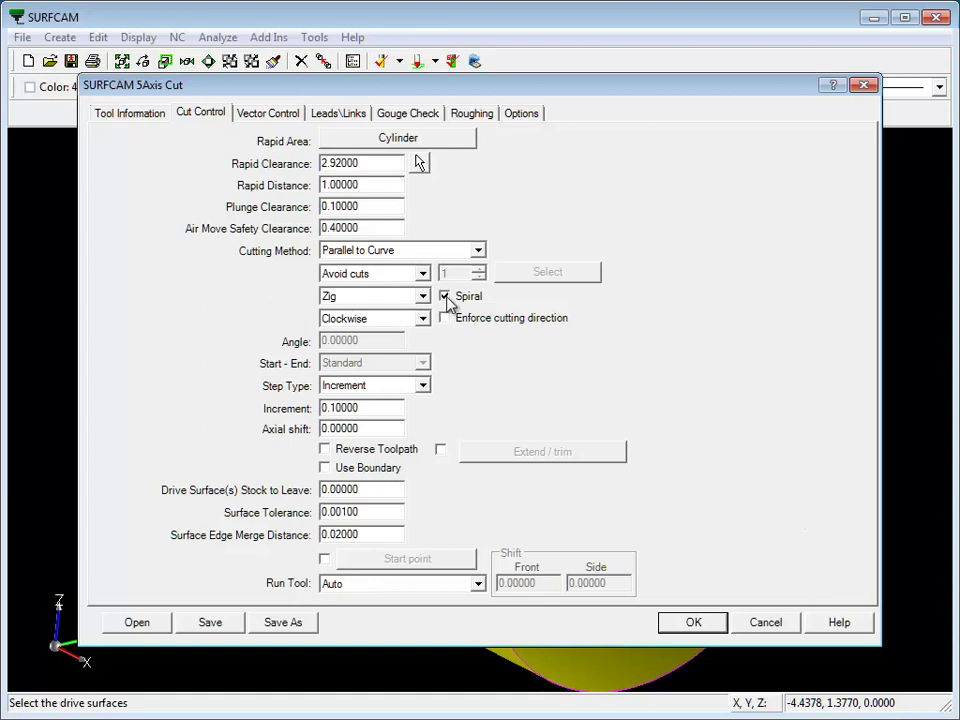
{"action": "left_click", "coordinate": [268, 114]}
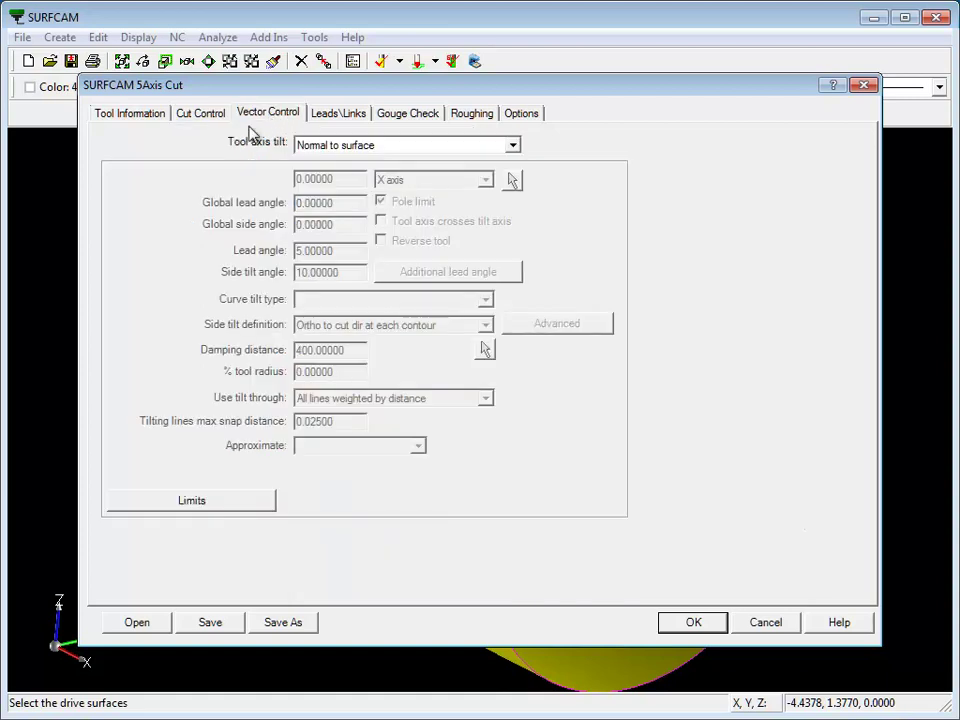
{"action": "left_click", "coordinate": [400, 114]}
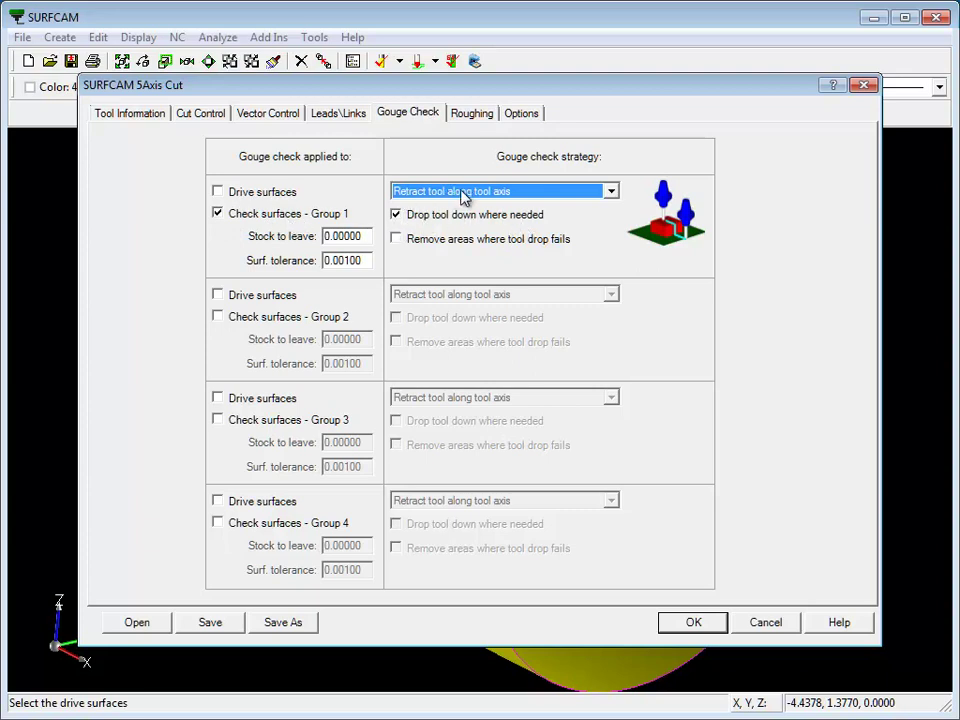
{"action": "left_click", "coordinate": [694, 624]}
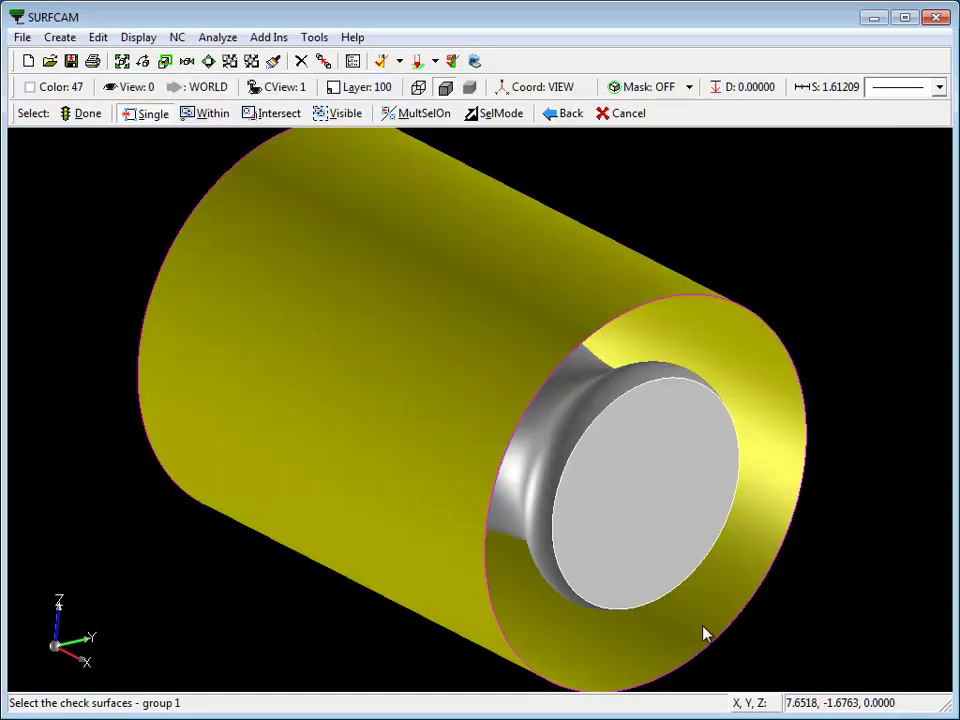
- Select all the part surfaces inside the cylinder as check surfaces group 1, using end view 5
{"action": "key", "text": "ctrl+5"}
{"action": "left_click", "coordinate": [210, 114]}
{"action": "left_click_drag", "start_coordinate": [257, 189], "coordinate": [710, 614]}
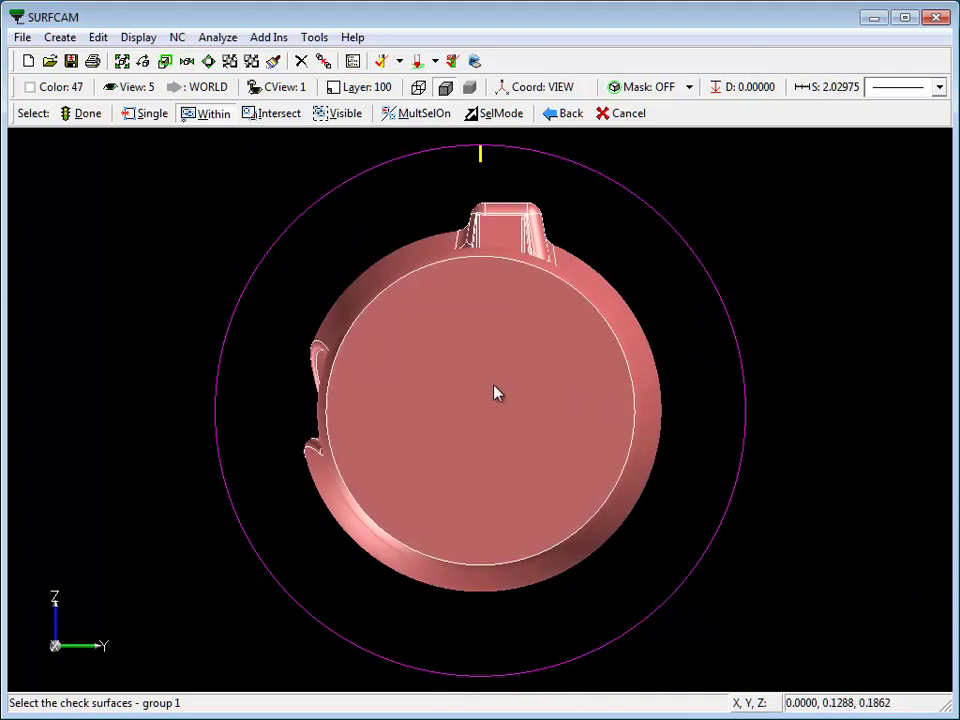
{"action": "left_click", "coordinate": [86, 118]}
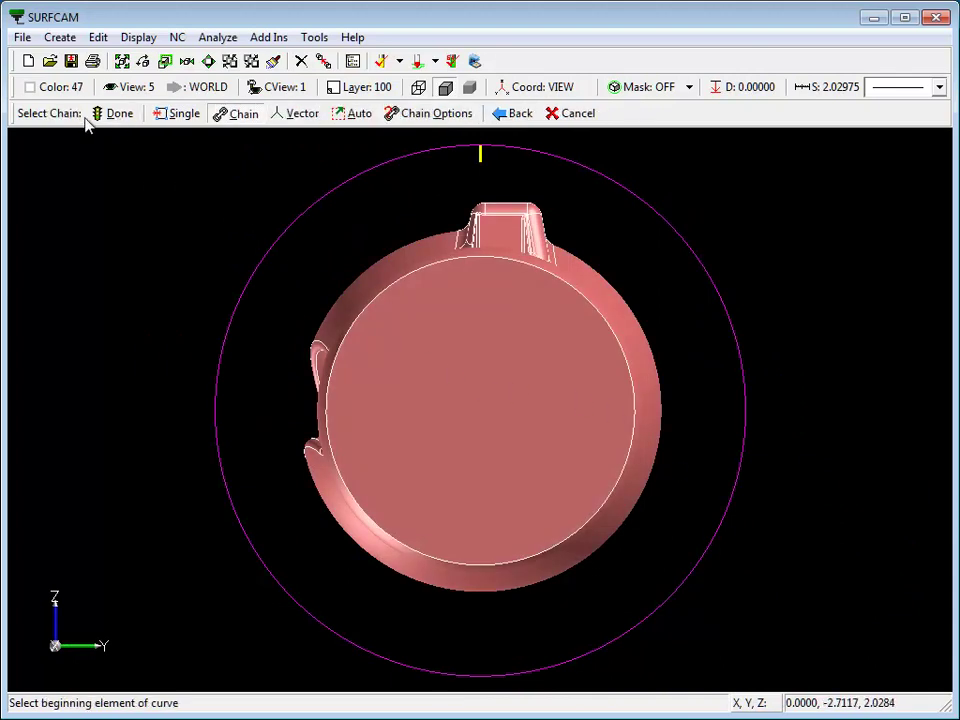
- Chain the circular edge at the cylinder's far end as the guide curve and compute the toolpath
{"action": "scroll", "coordinate": [180, 302], "scroll_direction": "down", "scroll_amount": 2}
{"action": "middle_click_drag", "start_coordinate": [183, 299], "coordinate": [207, 305]}
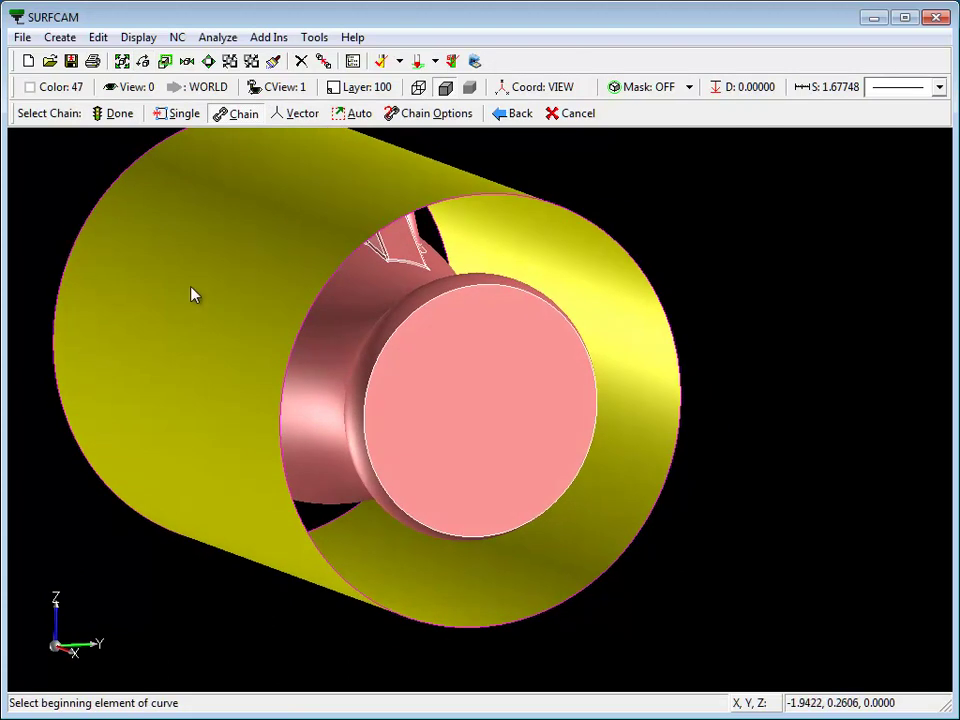
{"action": "left_click", "coordinate": [130, 175]}
{"action": "left_click", "coordinate": [130, 175]}
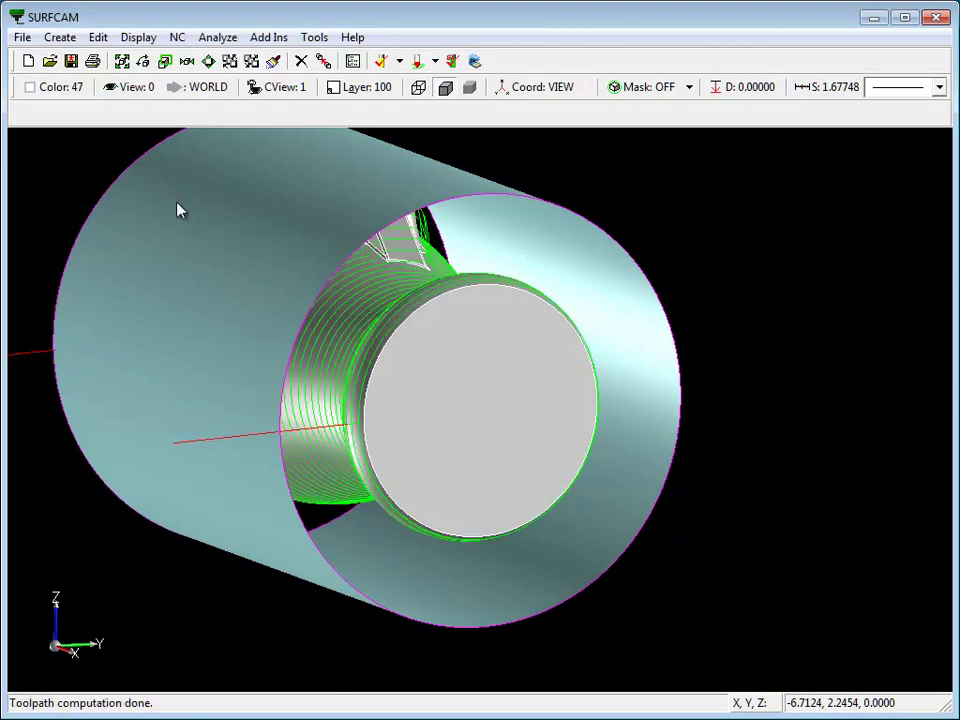
- Hide the large cyl layer to expose the part and its toolpath
{"action": "left_click", "coordinate": [364, 88]}
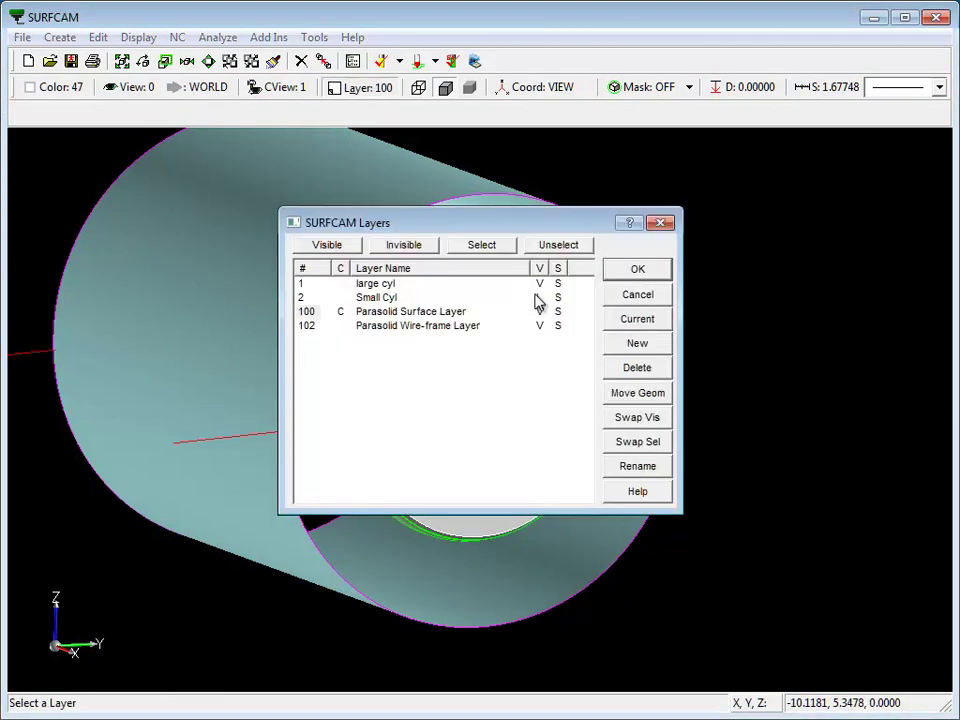
{"action": "left_click", "coordinate": [542, 284]}
{"action": "left_click", "coordinate": [624, 278]}
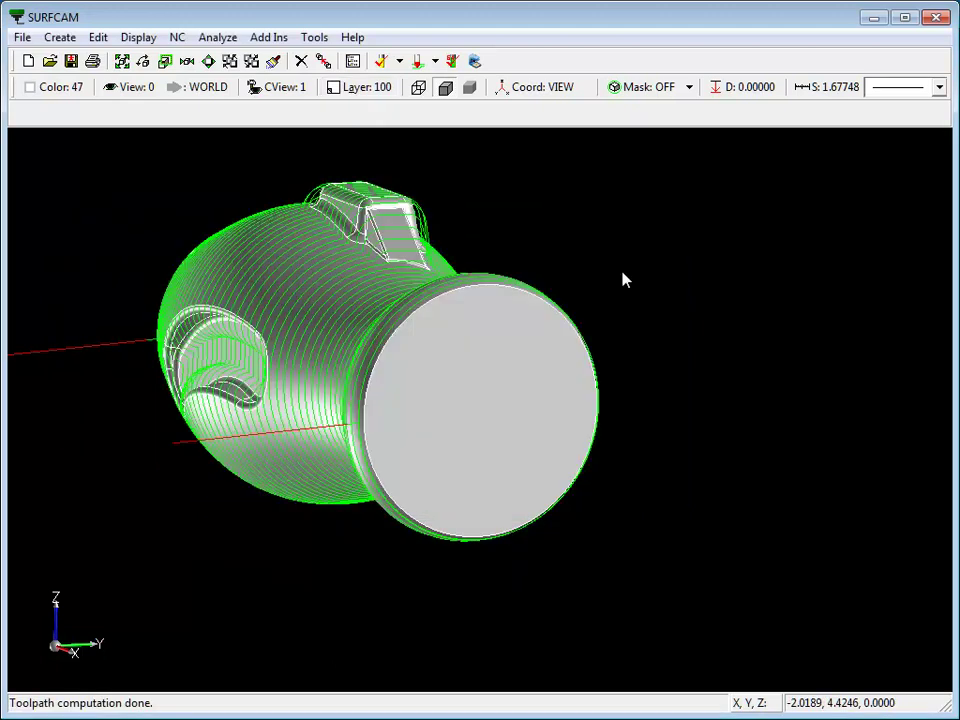
- Open the 5 Axis Cut toolpath in Edit NC and place the tool at a toolpath point beside the raised boss
{"action": "key", "text": "ctrl+7"}
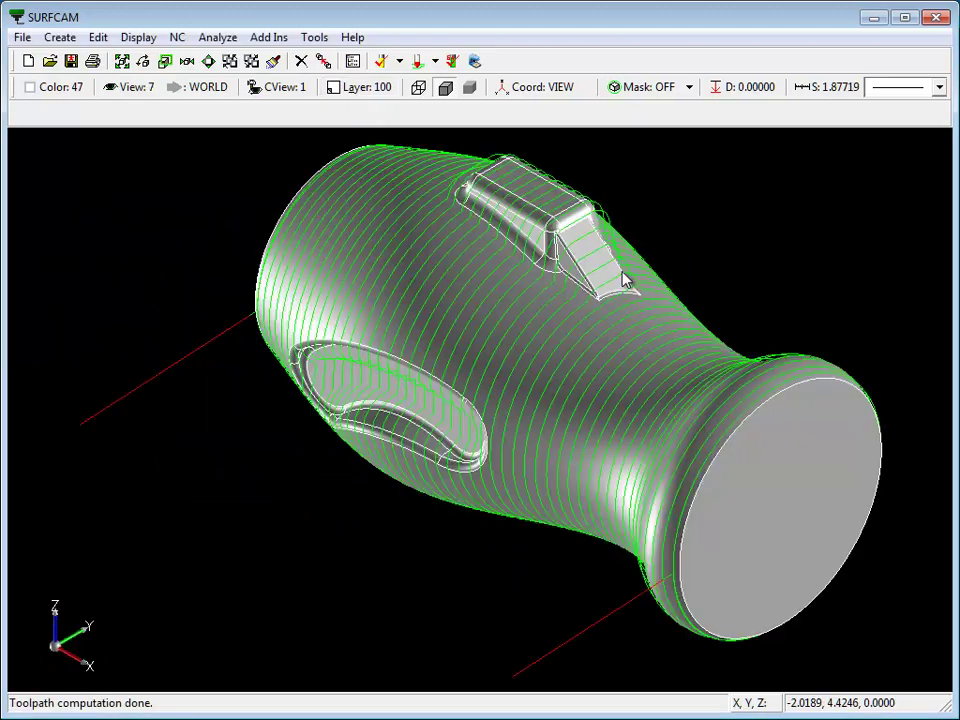
{"action": "middle_click_drag", "start_coordinate": [553, 390], "coordinate": [476, 386]}
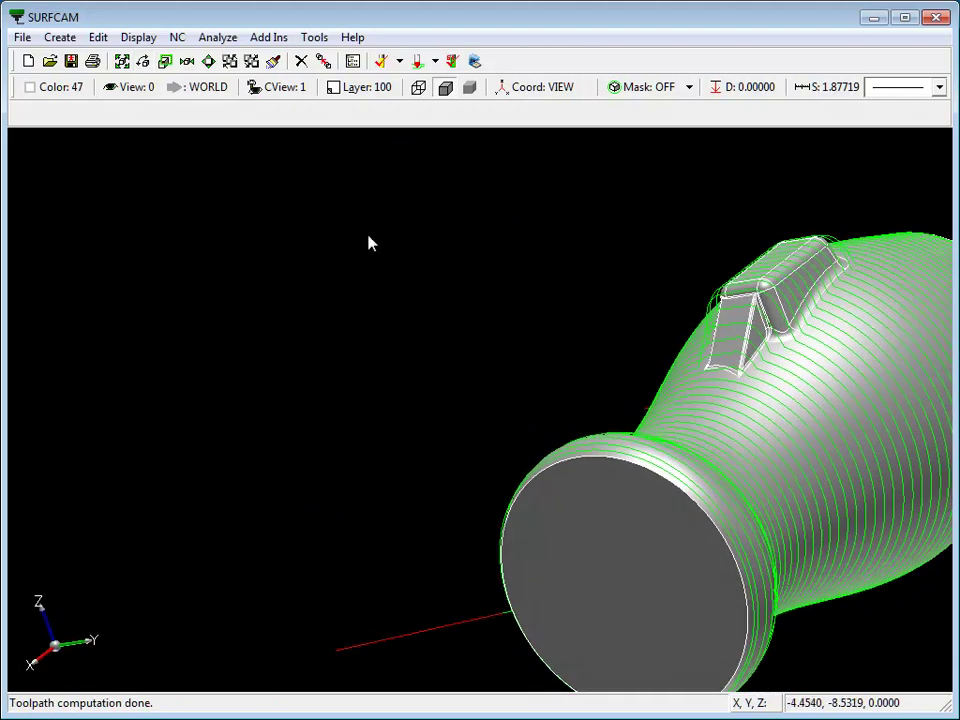
{"action": "left_click", "coordinate": [353, 62]}
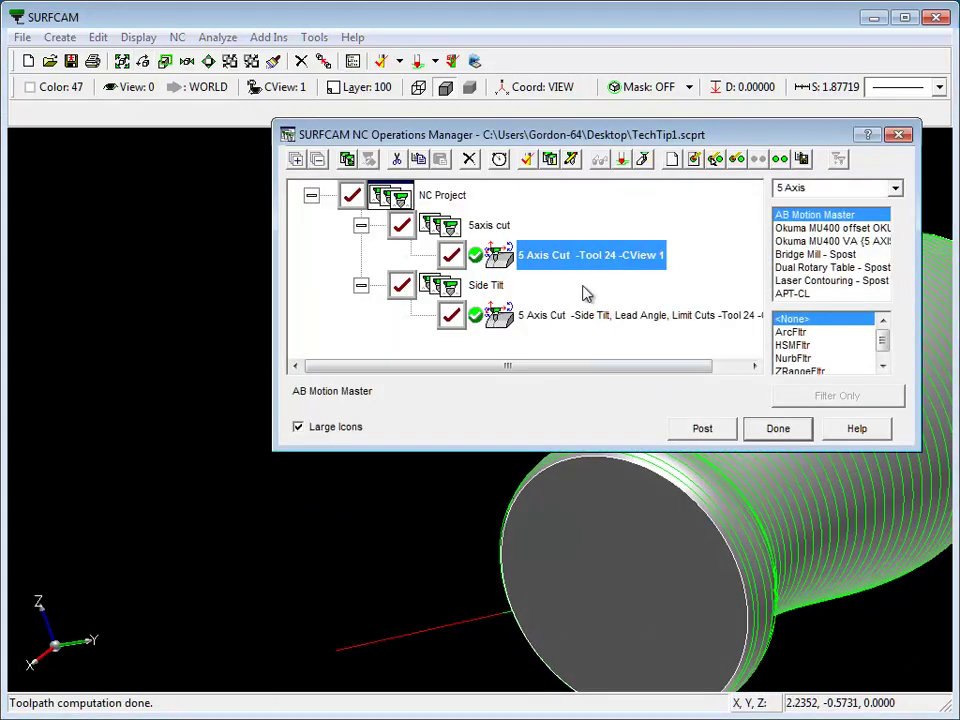
{"action": "left_click", "coordinate": [574, 164]}
{"action": "left_click", "coordinate": [830, 313]}
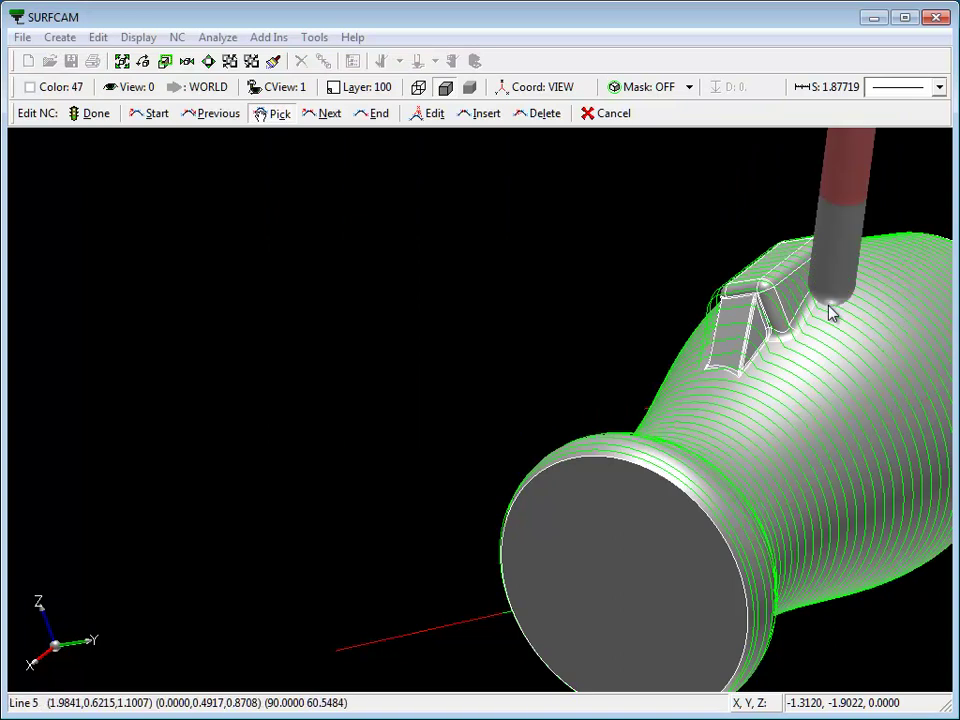
{"action": "key", "text": "5"}
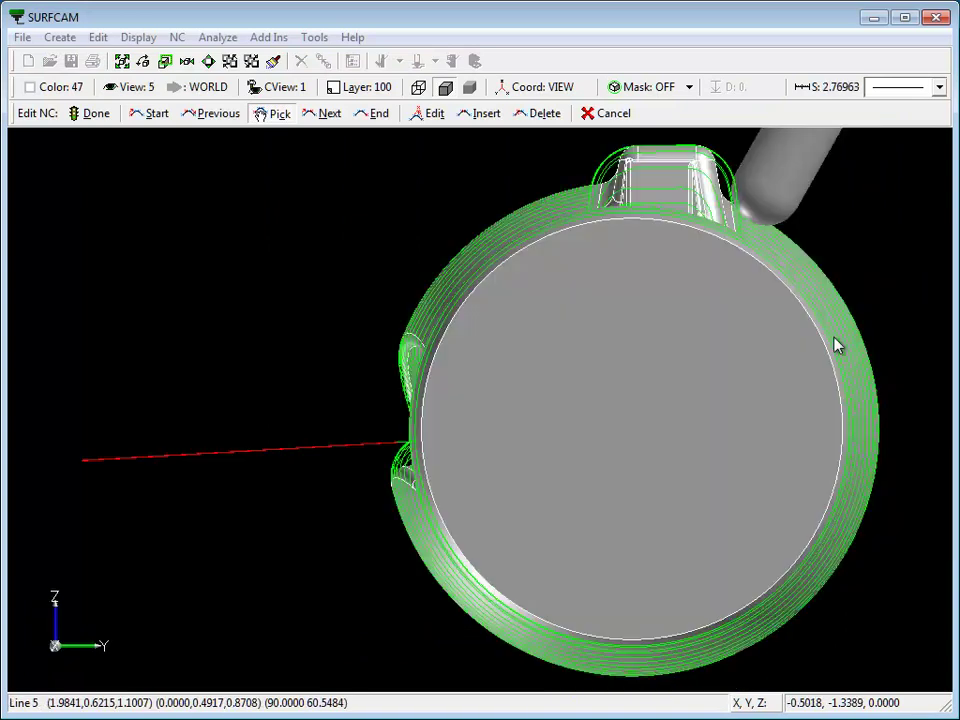
{"action": "scroll", "coordinate": [718, 386], "scroll_direction": "down", "scroll_amount": 2}
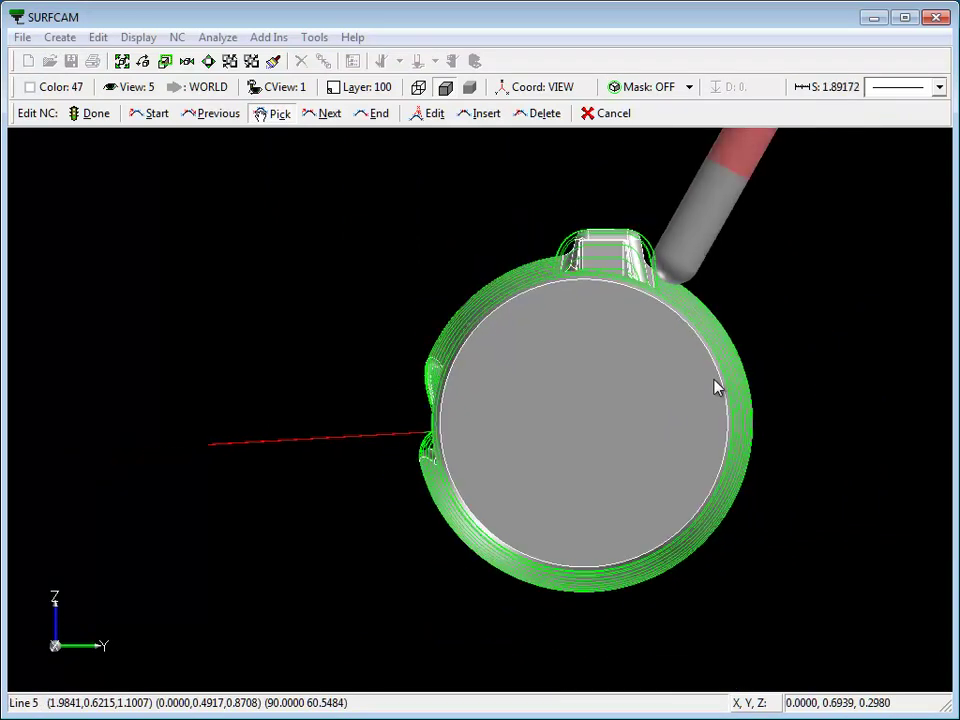
- Step the tool point by point around the part to examine its axis orientation over the boss and pocket, and exit Edit NC
{"action": "key", "text": "n"}
{"action": "key", "text": "n"}
{"action": "key", "text": "n"}
{"action": "key", "text": "n"}
{"action": "key", "text": "n"}
{"action": "key", "text": "n"}
{"action": "key", "text": "n"}
{"action": "key", "text": "n"}
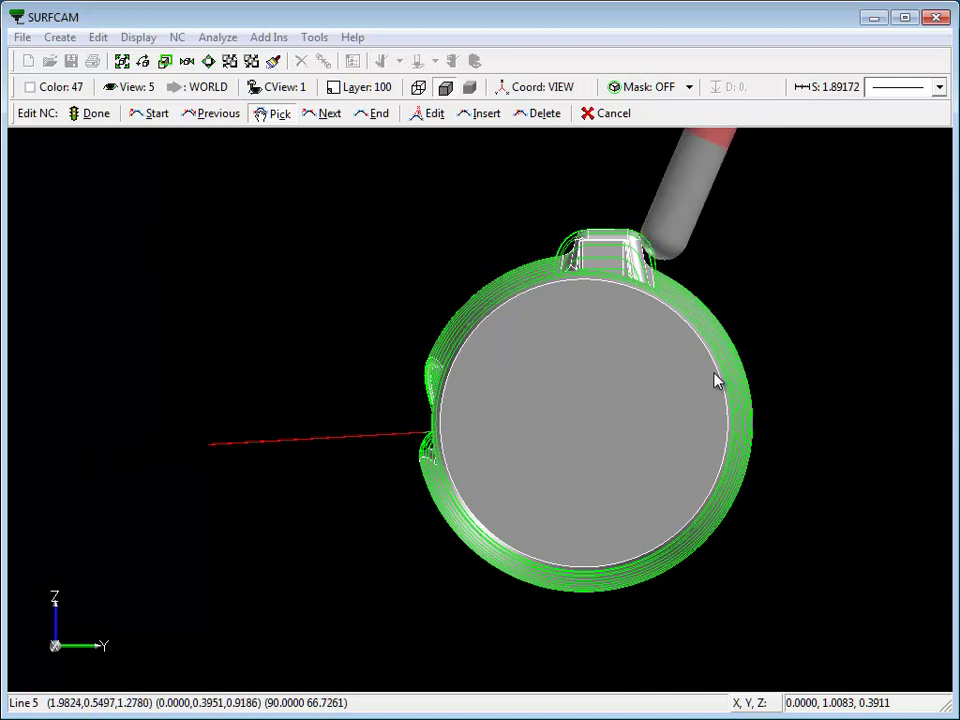
{"action": "key", "text": "n"}
{"action": "key", "text": "n"}
{"action": "key", "text": "n"}
{"action": "key", "text": "n"}
{"action": "key", "text": "n"}
{"action": "key", "text": "n"}
{"action": "key", "text": "n"}
{"action": "key", "text": "n"}
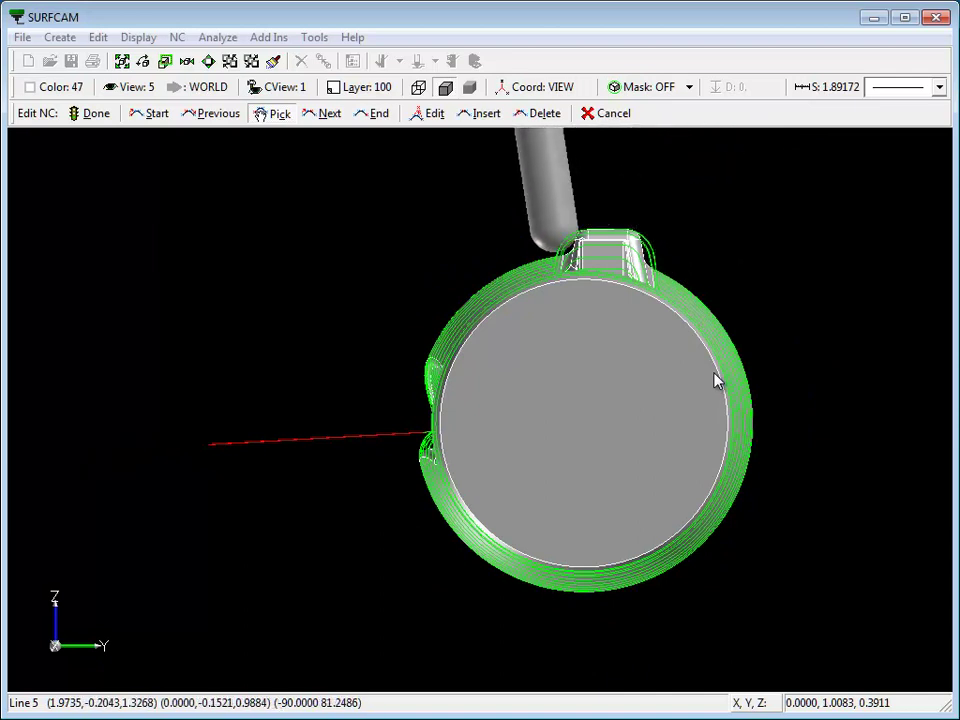
{"action": "key", "text": "n"}
{"action": "key", "text": "n"}
{"action": "key", "text": "n"}
{"action": "key", "text": "n"}
{"action": "key", "text": "n"}
{"action": "key", "text": "n"}
{"action": "key", "text": "n"}
{"action": "key", "text": "n"}
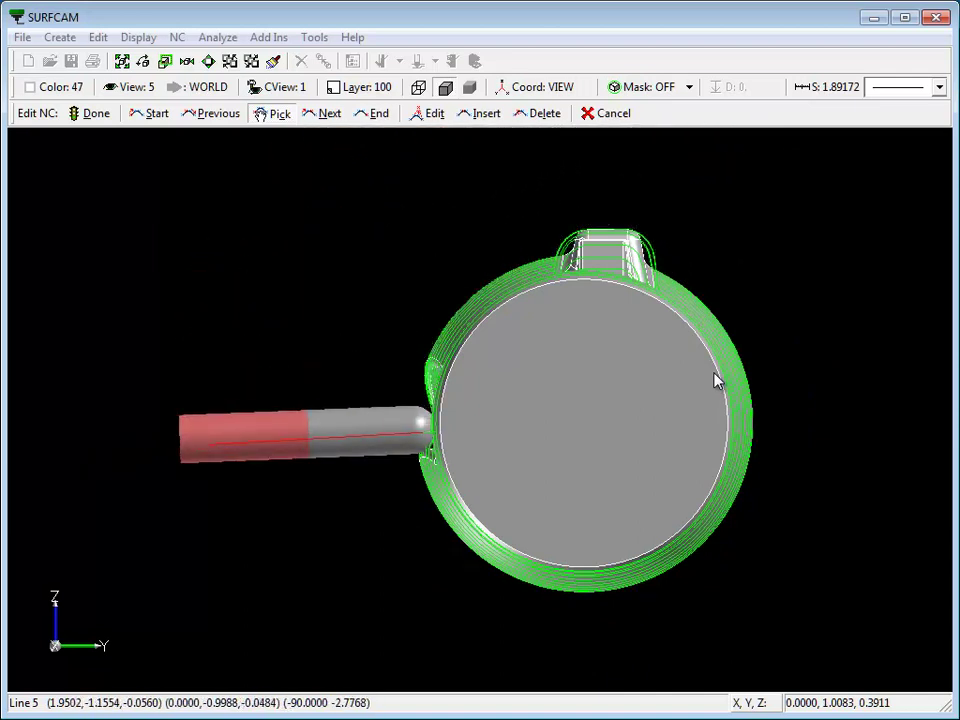
{"action": "key", "text": "n"}
{"action": "key", "text": "n"}
{"action": "key", "text": "n"}
{"action": "key", "text": "n"}
{"action": "key", "text": "n"}
{"action": "key", "text": "n"}
{"action": "key", "text": "n"}
{"action": "key", "text": "n"}
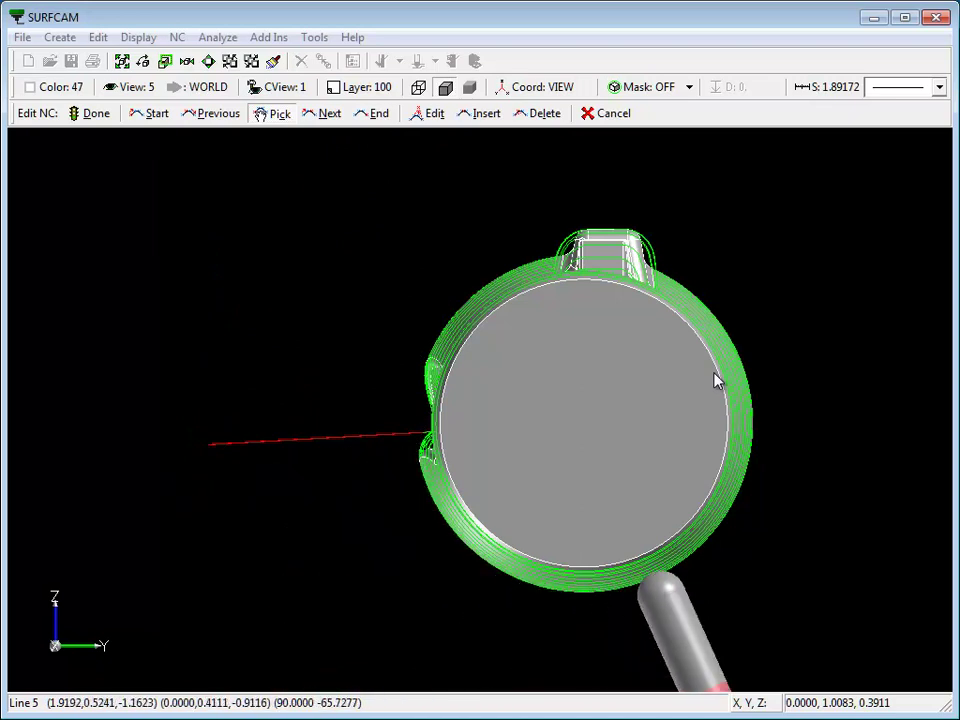
{"action": "key", "text": "n"}
{"action": "key", "text": "n"}
{"action": "key", "text": "n"}
{"action": "key", "text": "n"}
{"action": "key", "text": "n"}
{"action": "key", "text": "n"}
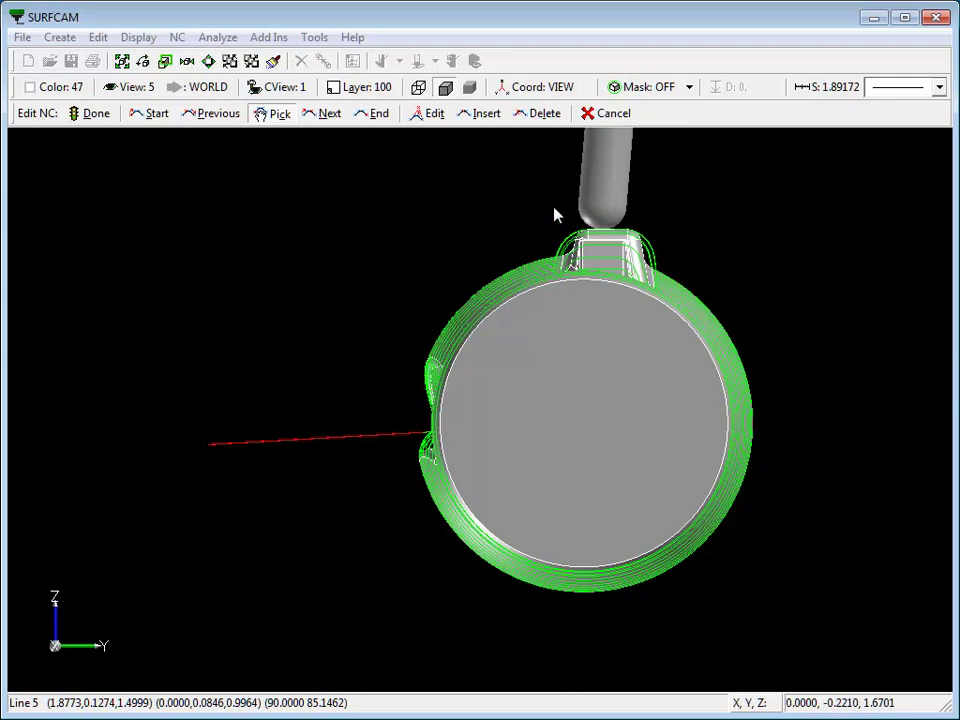
{"action": "left_click", "coordinate": [608, 113]}
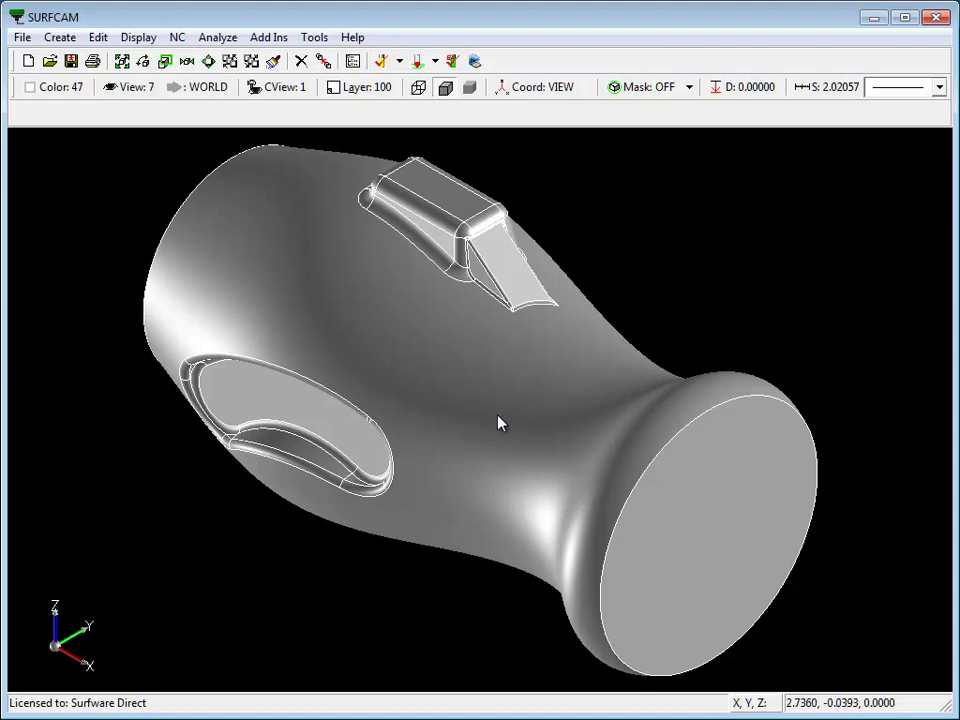
- Make the Small Cyl layer visible
{"action": "left_click", "coordinate": [355, 88]}
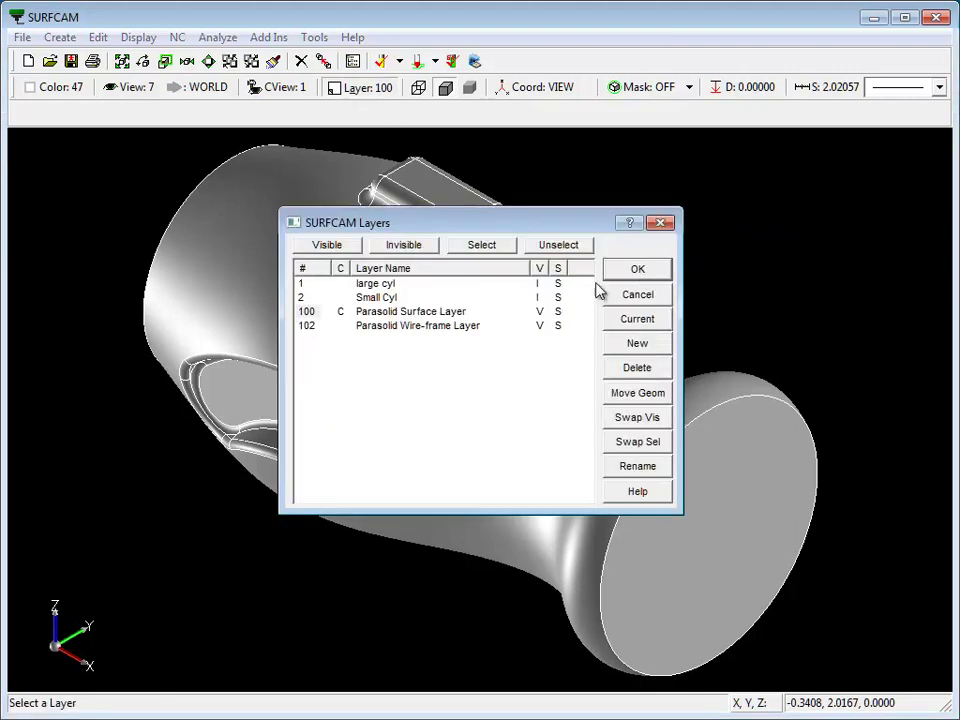
{"action": "left_click", "coordinate": [540, 298]}
{"action": "left_click", "coordinate": [617, 277]}
- Open the Side Tilt 5 Axis Cut operation for regeneration with its original geometry
{"action": "right_click", "coordinate": [405, 202]}
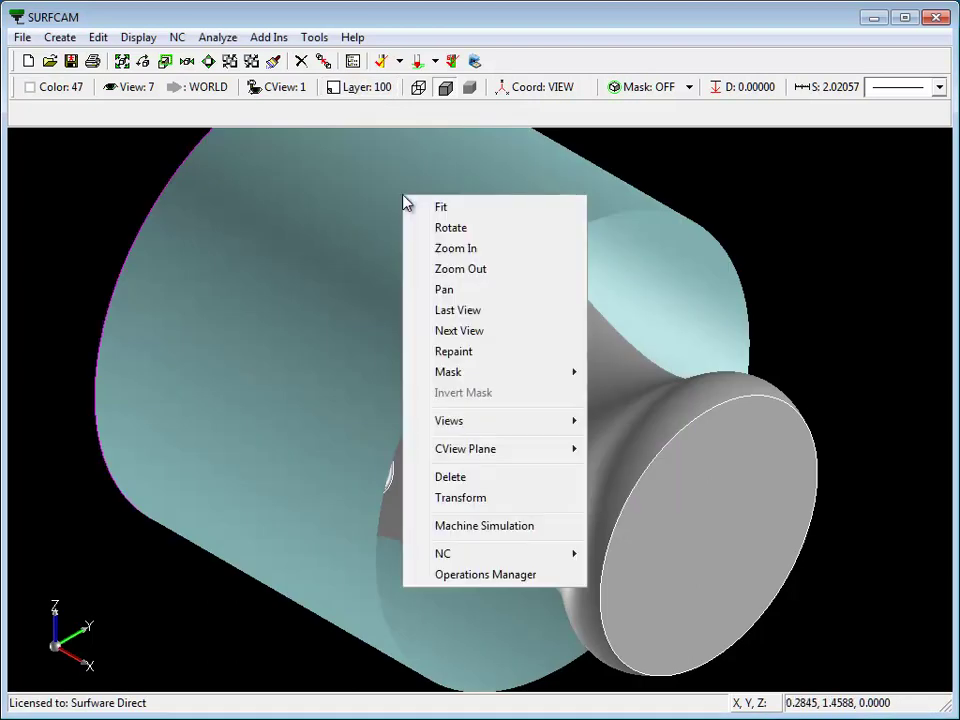
{"action": "left_click", "coordinate": [484, 576]}
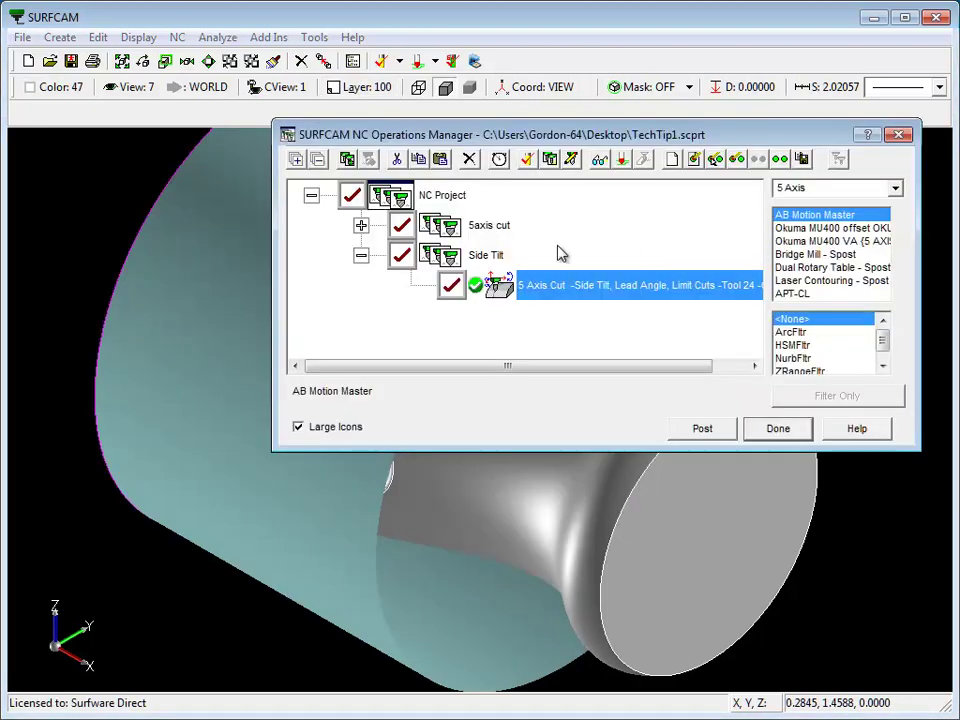
{"action": "right_click", "coordinate": [500, 283]}
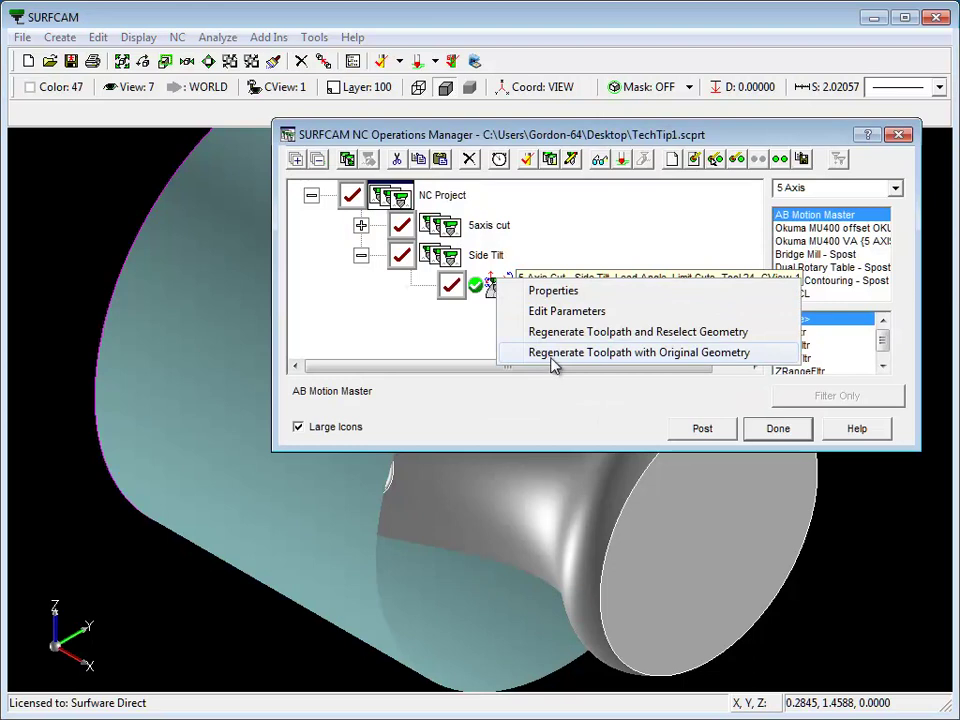
{"action": "left_click", "coordinate": [551, 364]}
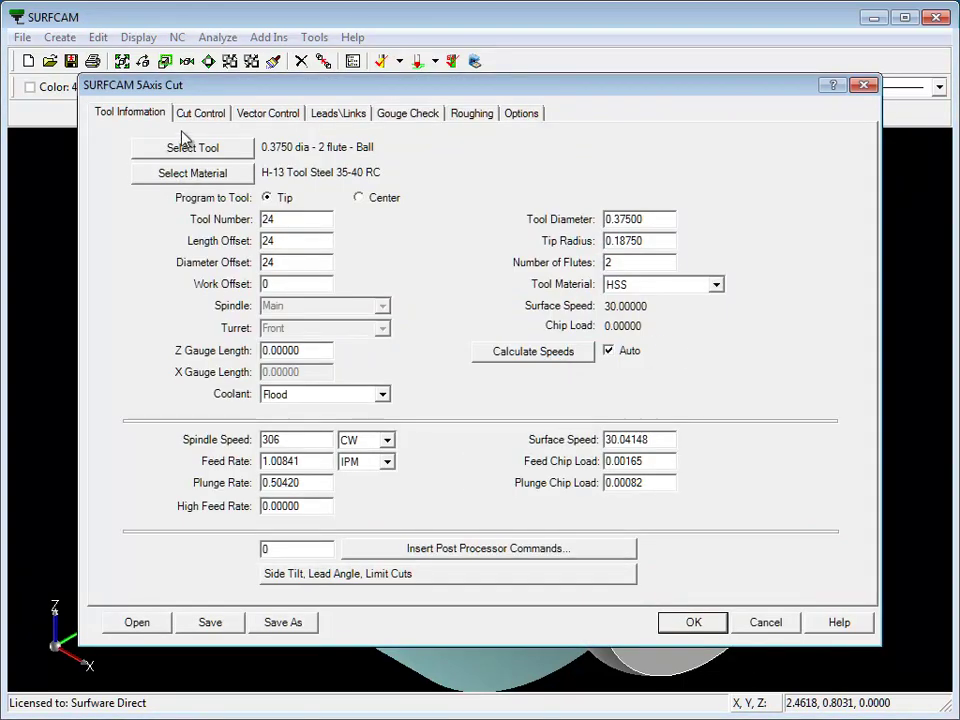
- Review the cut control, lead and side tilt angles, and gouge check settings, and compute the side-tilt toolpath
{"action": "left_click", "coordinate": [200, 112]}
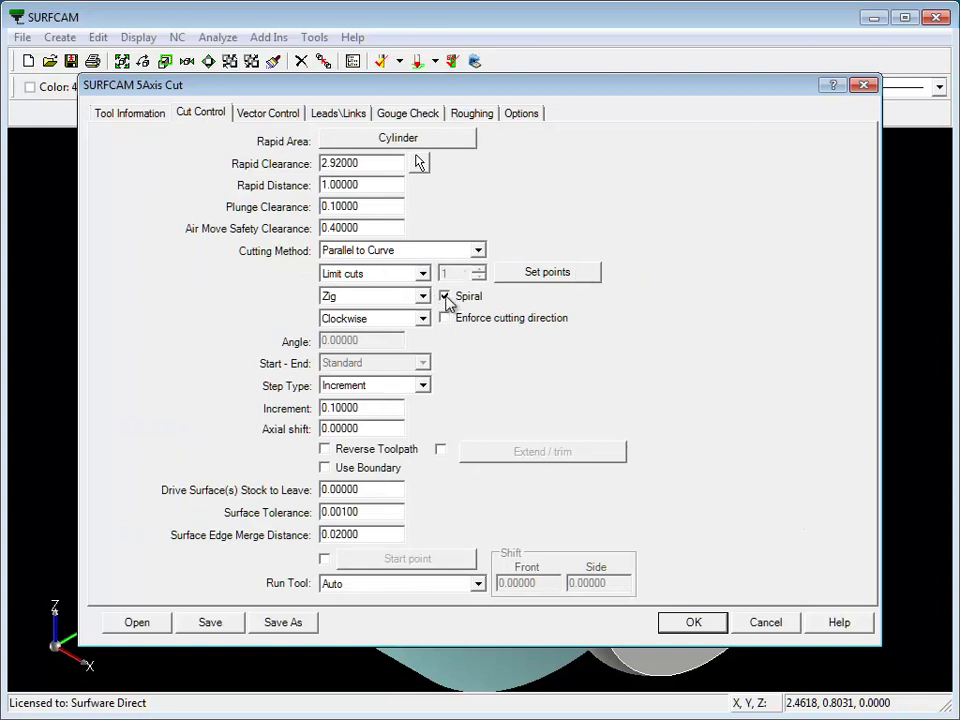
{"action": "left_click", "coordinate": [270, 114]}
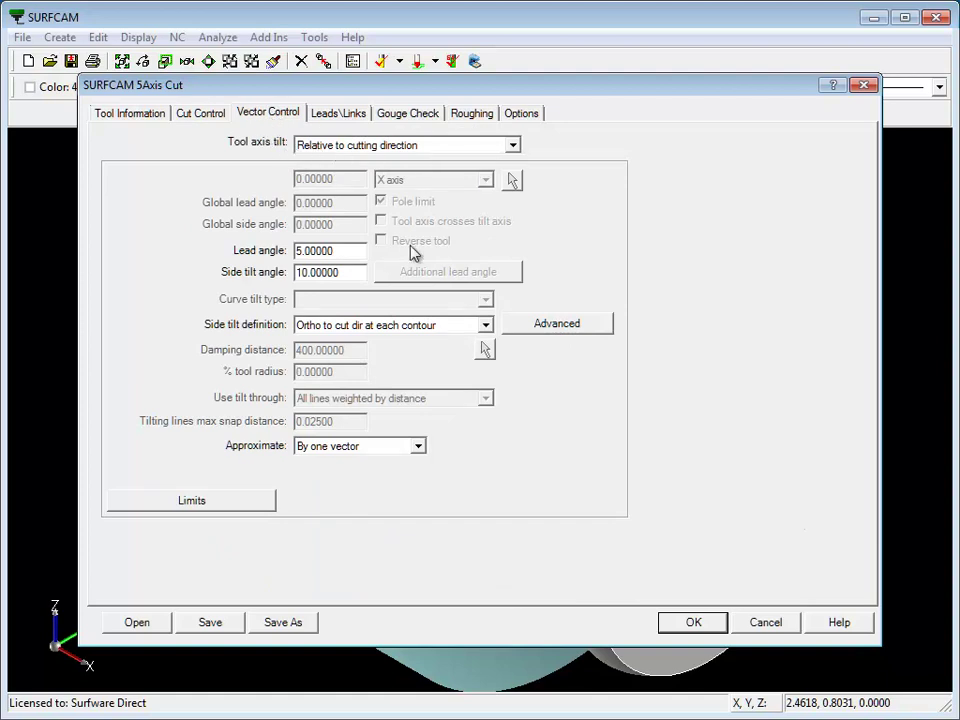
{"action": "double_click", "coordinate": [343, 251]}
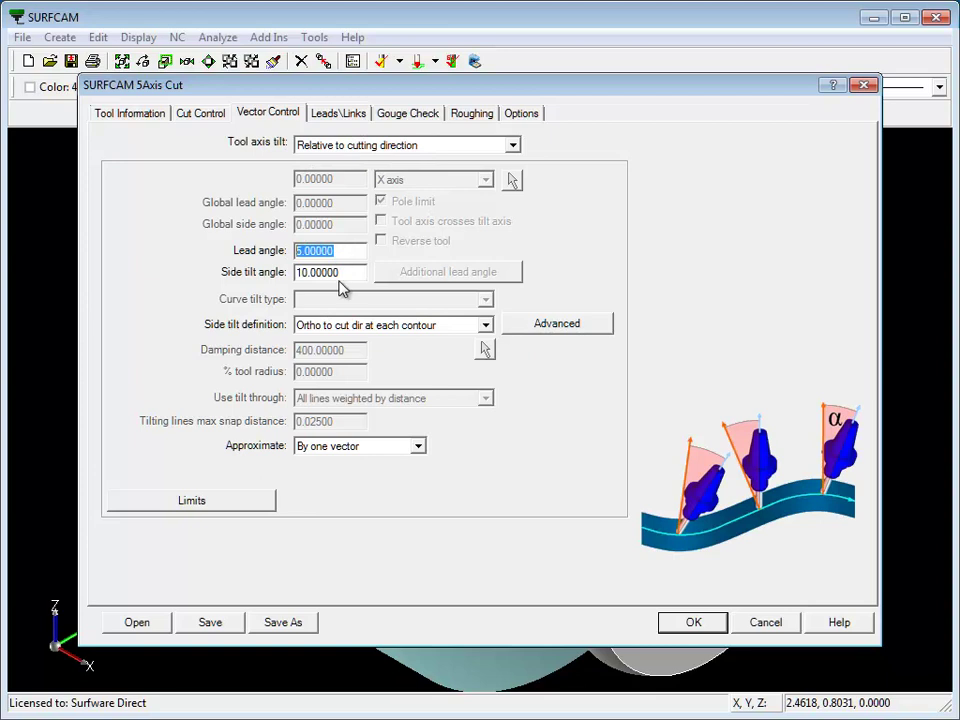
{"action": "left_click", "coordinate": [410, 115]}
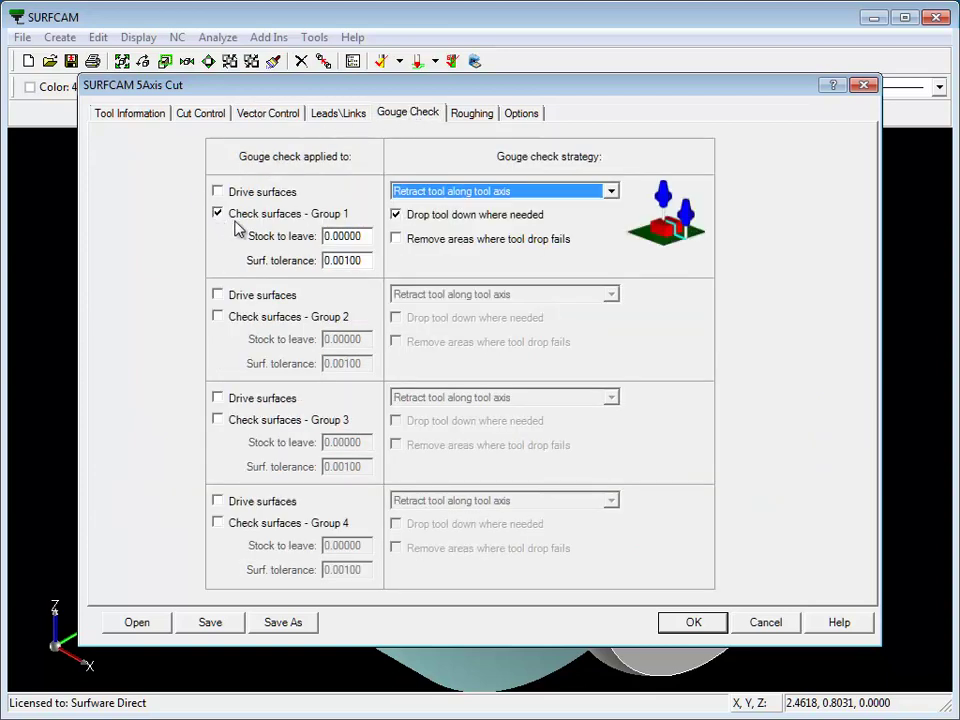
{"action": "left_click", "coordinate": [692, 622]}
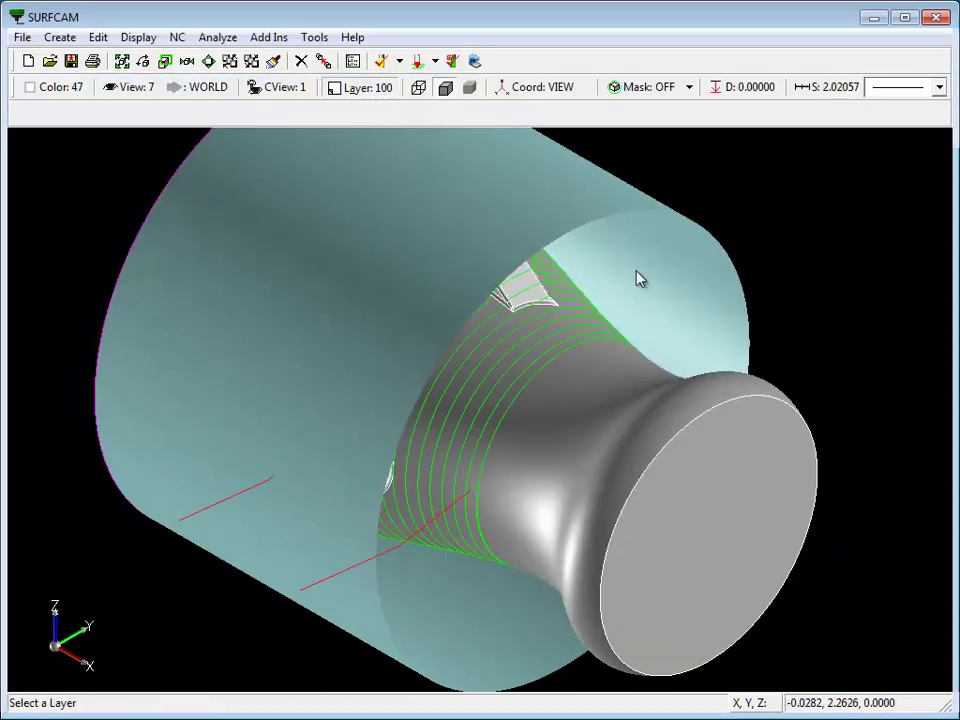
- Hide the Small Cyl layer to expose the part and its side-tilt toolpath
{"action": "left_click", "coordinate": [363, 88]}
{"action": "left_click", "coordinate": [637, 272]}
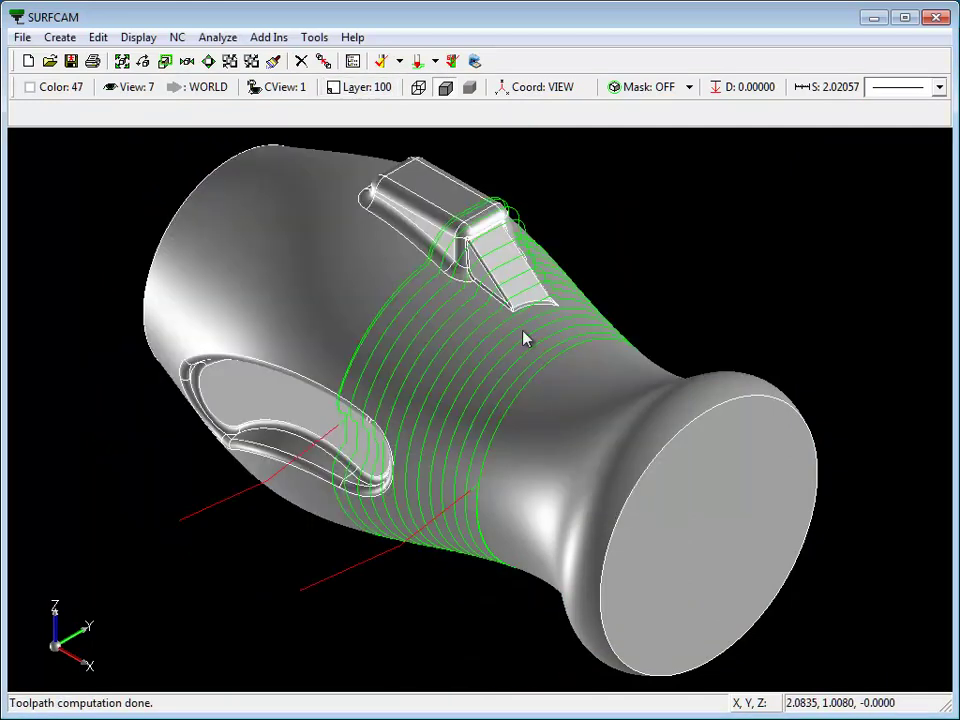
- Open the Side Tilt 5 Axis Cut toolpath in Edit NC and place the tool at a point beside the raised boss
{"action": "middle_click_drag", "start_coordinate": [575, 328], "coordinate": [485, 330]}
{"action": "left_click", "coordinate": [352, 61]}
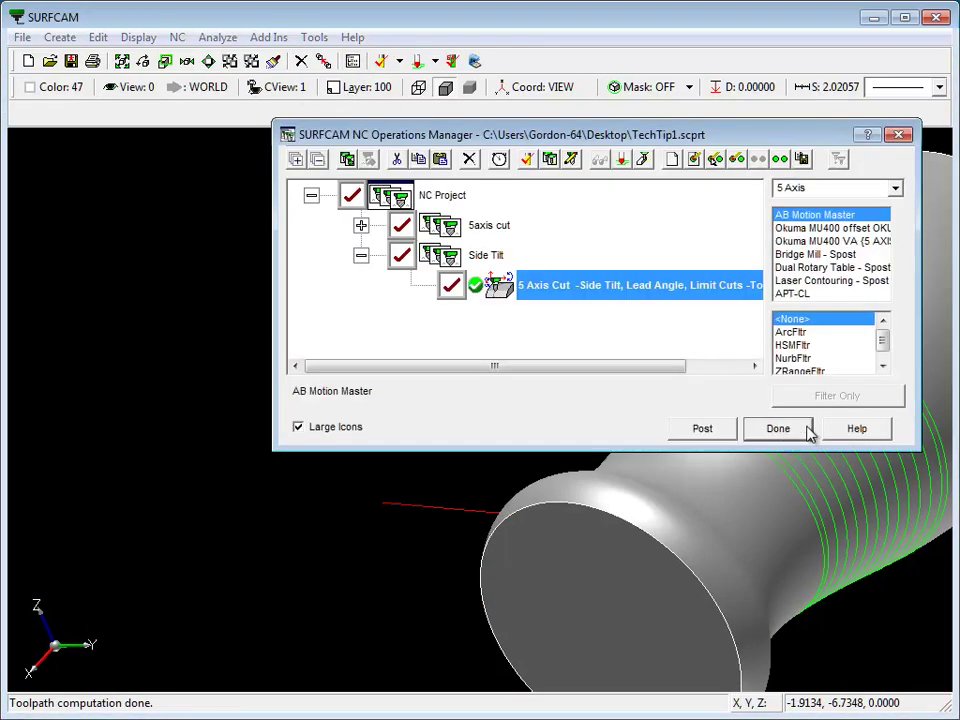
{"action": "left_click", "coordinate": [571, 160]}
{"action": "left_click", "coordinate": [803, 350]}
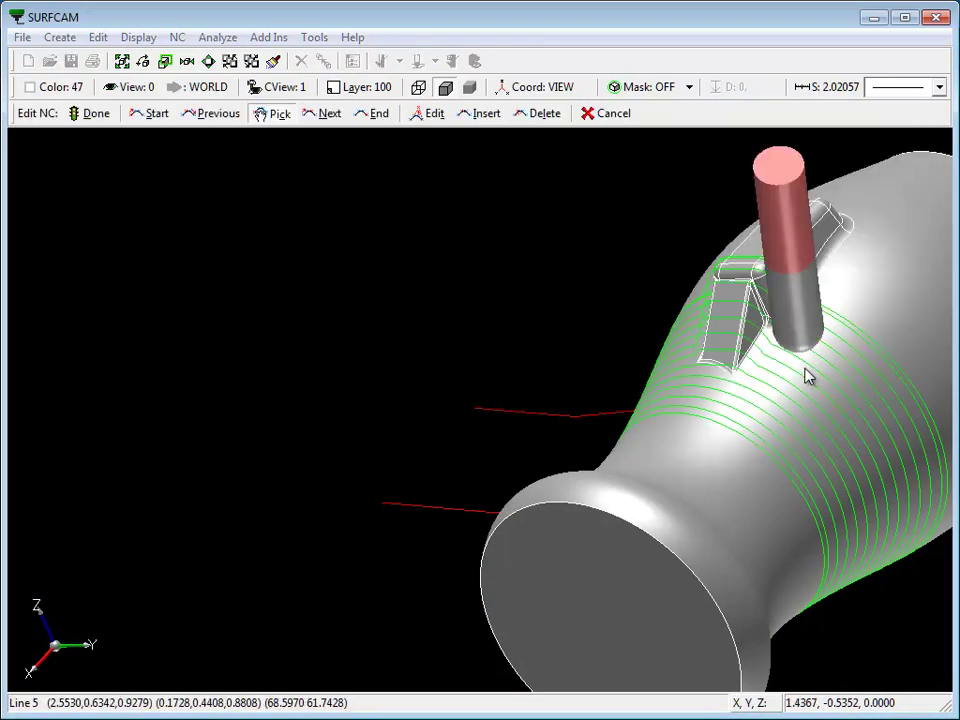
- Move the tool along the toolpath and examine its lead and side tilt in view 5, view 2 and a rotated view
{"action": "key", "text": "5"}
{"action": "scroll", "coordinate": [774, 361], "scroll_direction": "down", "scroll_amount": 6}
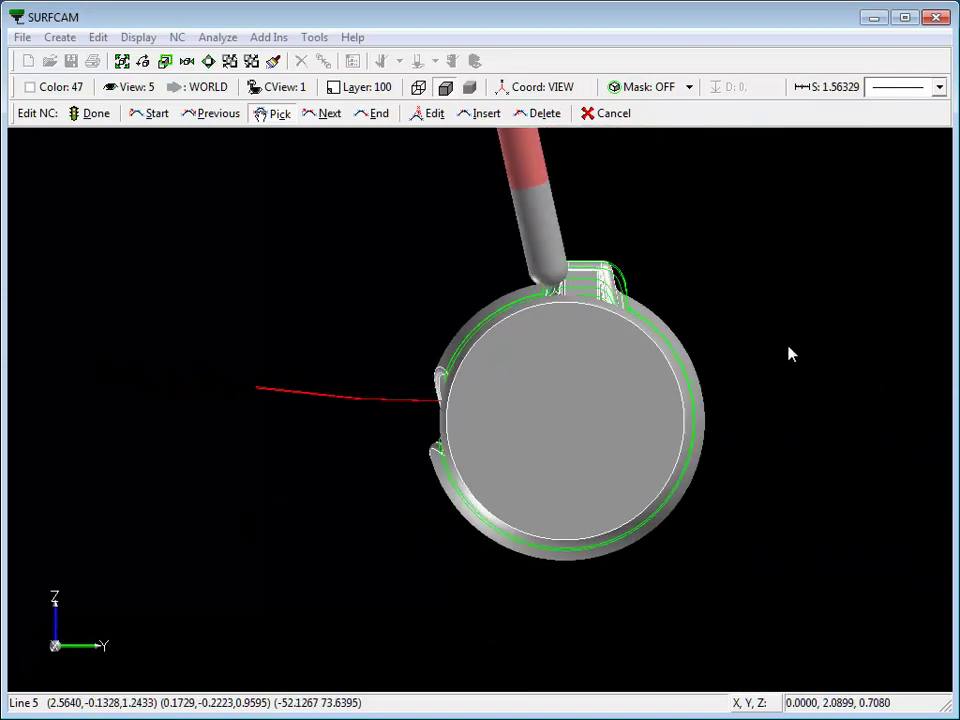
{"action": "key", "text": "2"}
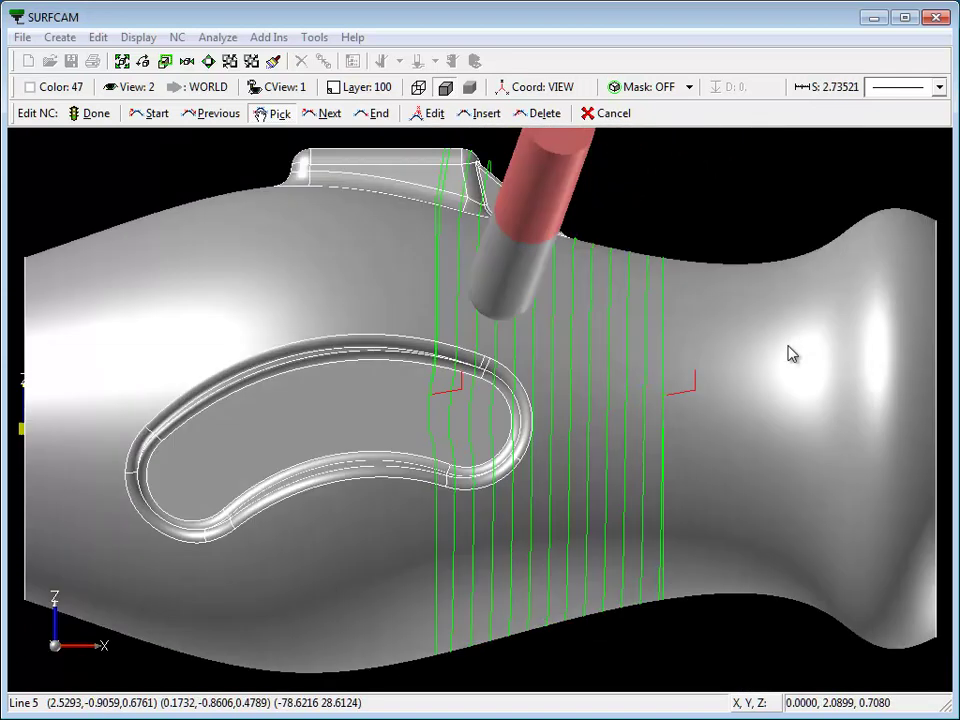
{"action": "scroll", "coordinate": [525, 272], "scroll_direction": "down", "scroll_amount": 2}
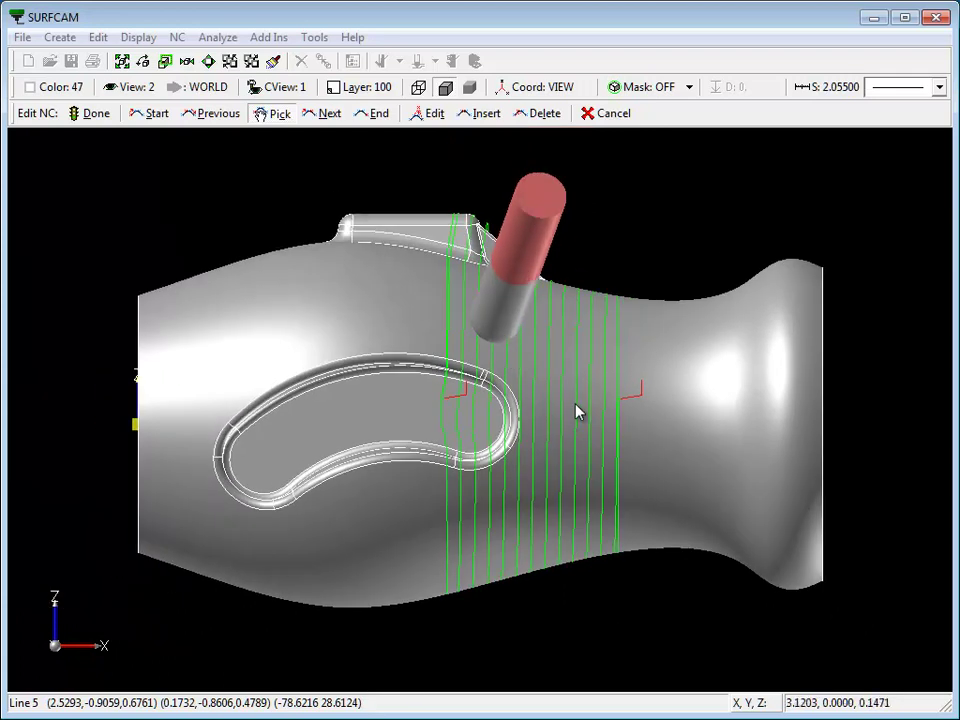
{"action": "middle_click_drag", "start_coordinate": [569, 403], "coordinate": [544, 412]}
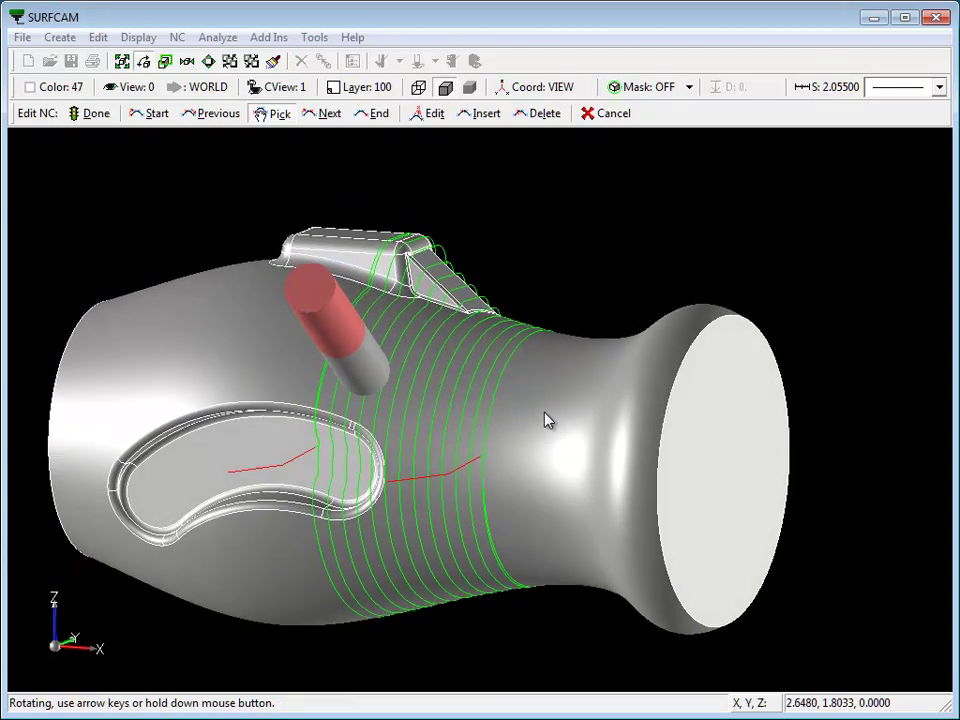